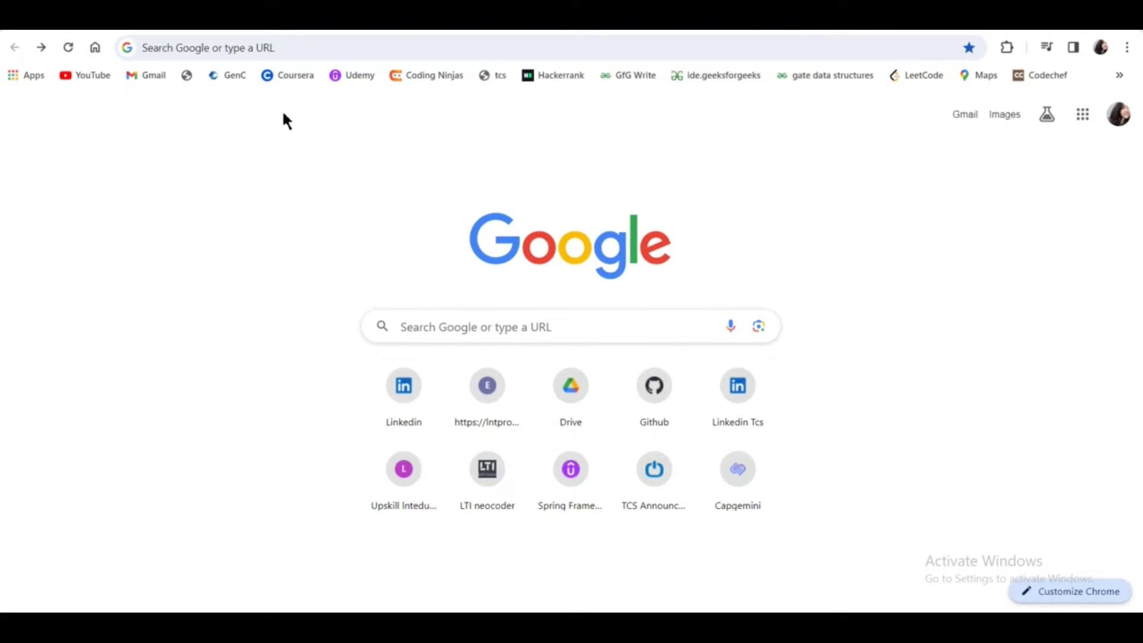
- Search Google for 'jdk download' from the Chrome address bar
{"action": "left_click", "coordinate": [336, 54]}
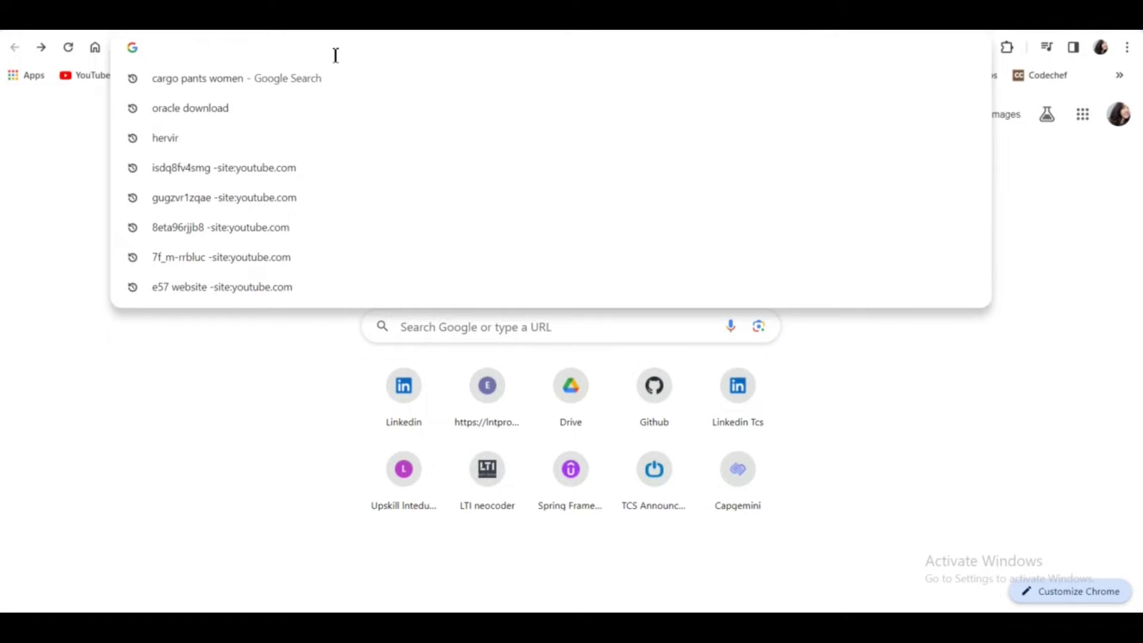
{"action": "type", "text": "jdk download"}
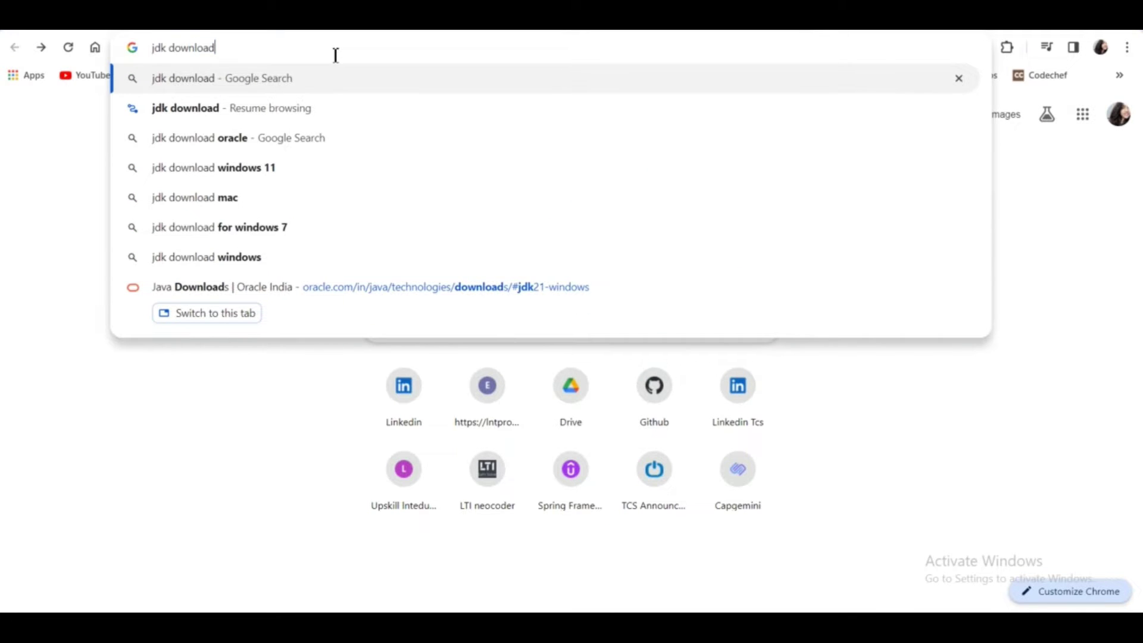
{"action": "key", "text": "Return"}
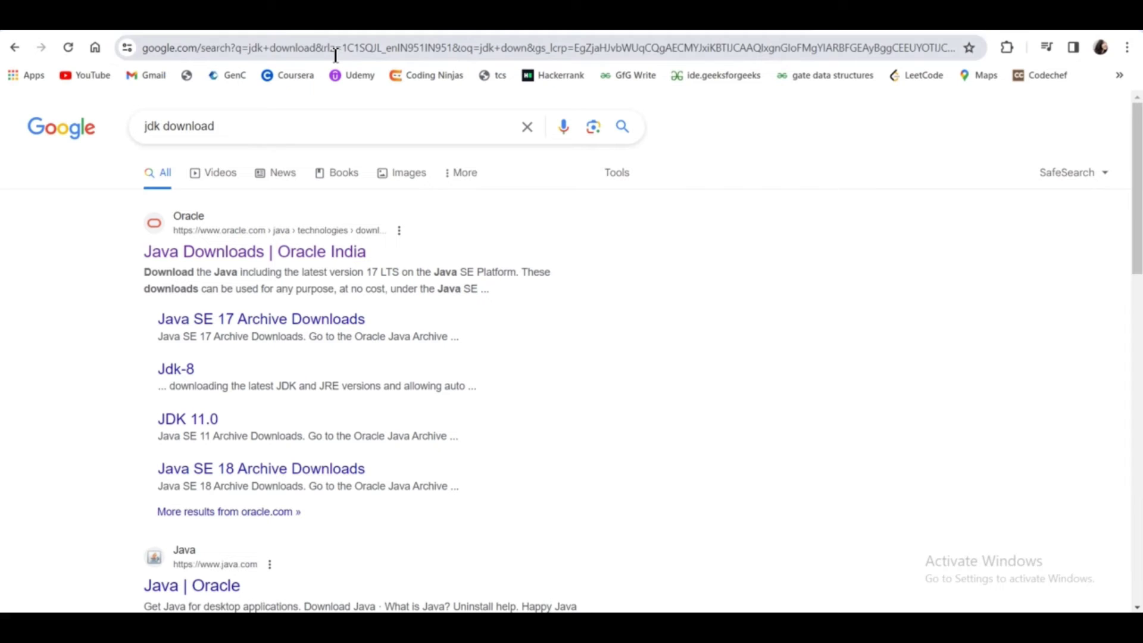
- Open Oracle's Java Downloads page and list the JDK 21 Windows zip, exe and msi files
{"action": "left_click", "coordinate": [209, 253]}
{"action": "scroll", "coordinate": [291, 477], "scroll_direction": "down", "scroll_amount": 4}
{"action": "scroll", "coordinate": [291, 479], "scroll_direction": "up", "scroll_amount": 2}
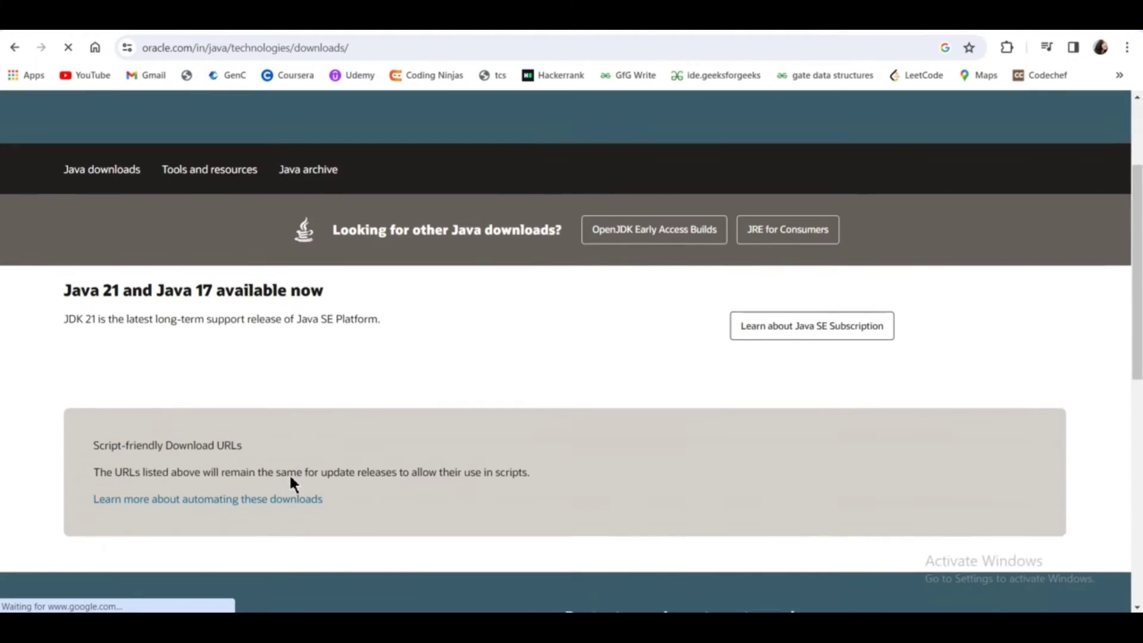
{"action": "scroll", "coordinate": [291, 482], "scroll_direction": "up", "scroll_amount": 1}
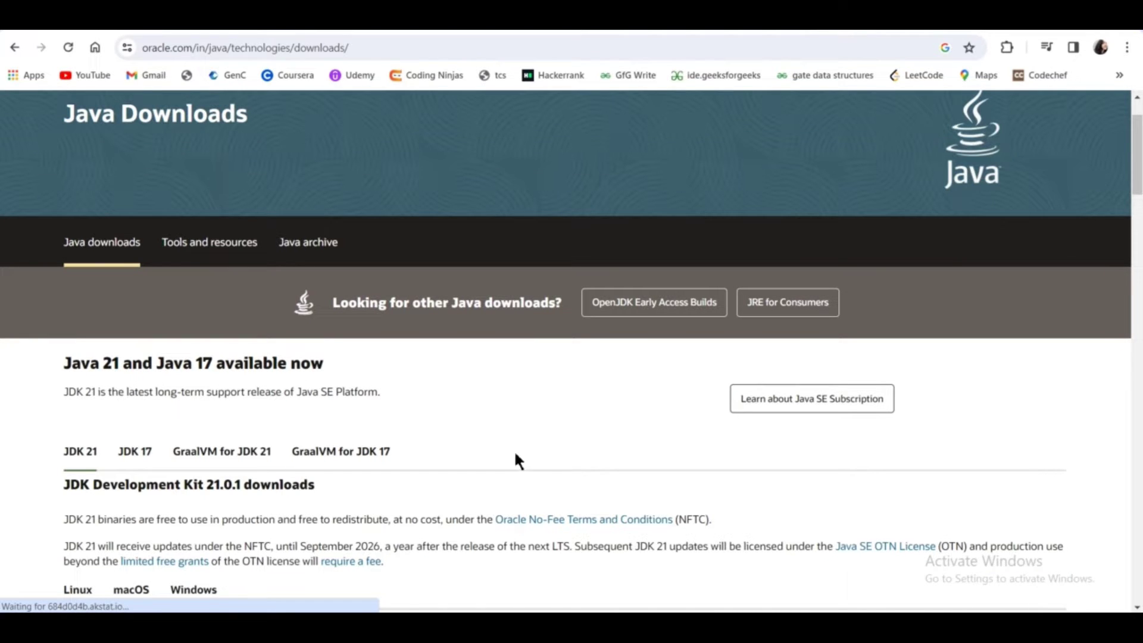
{"action": "scroll", "coordinate": [516, 454], "scroll_direction": "down", "scroll_amount": 3}
{"action": "scroll", "coordinate": [516, 456], "scroll_direction": "down", "scroll_amount": 2}
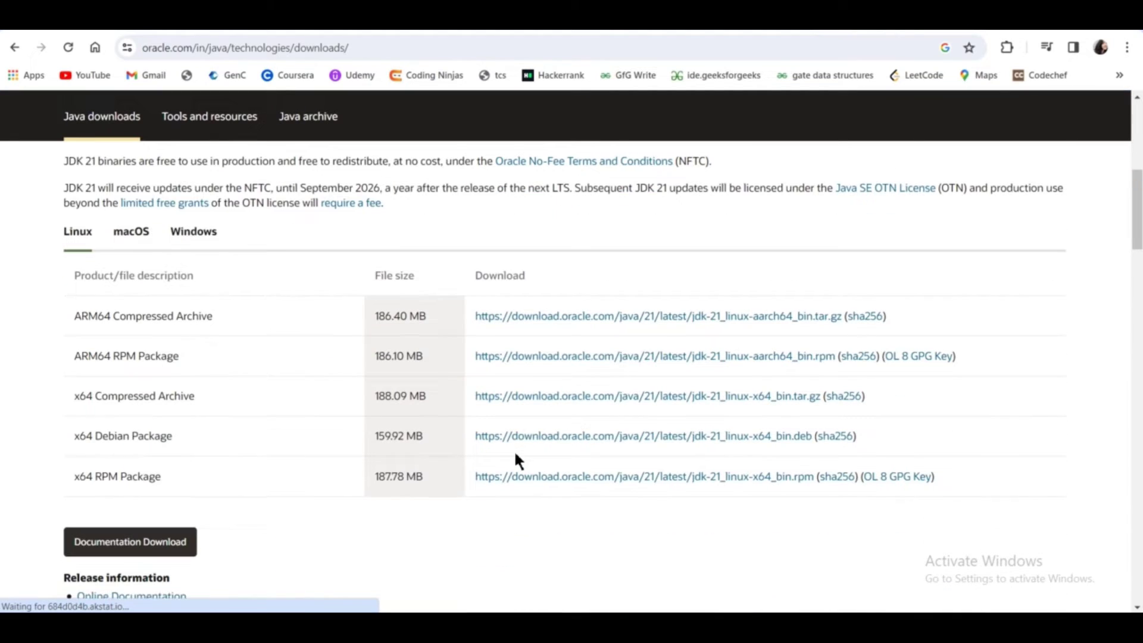
{"action": "scroll", "coordinate": [148, 235], "scroll_direction": "up", "scroll_amount": 3}
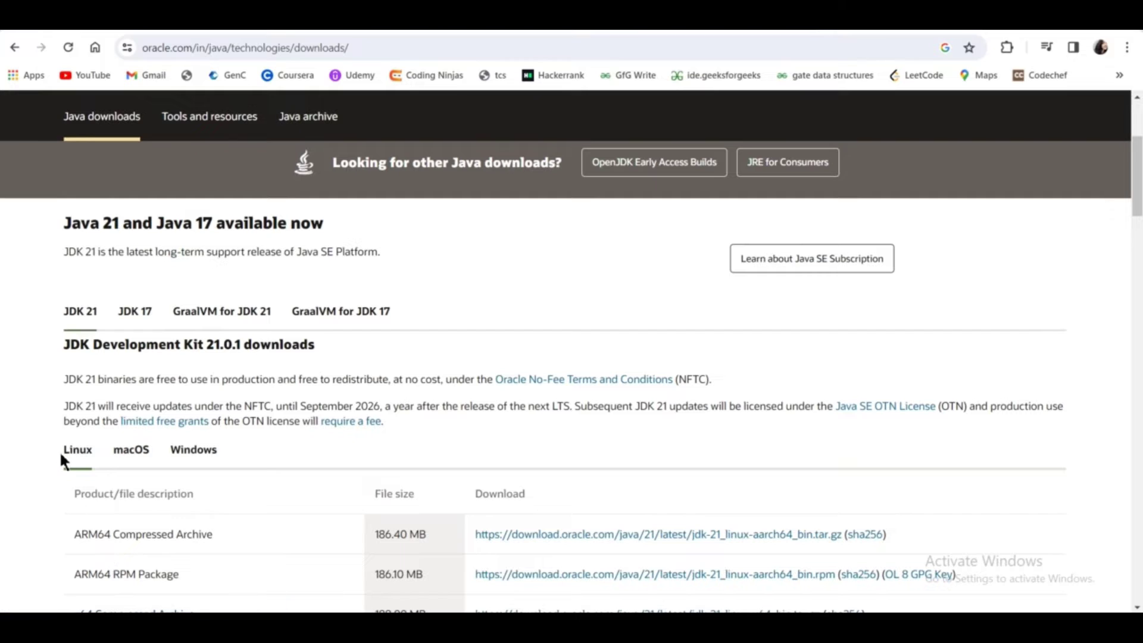
{"action": "left_click", "coordinate": [188, 454]}
{"action": "scroll", "coordinate": [186, 459], "scroll_direction": "down", "scroll_amount": 4}
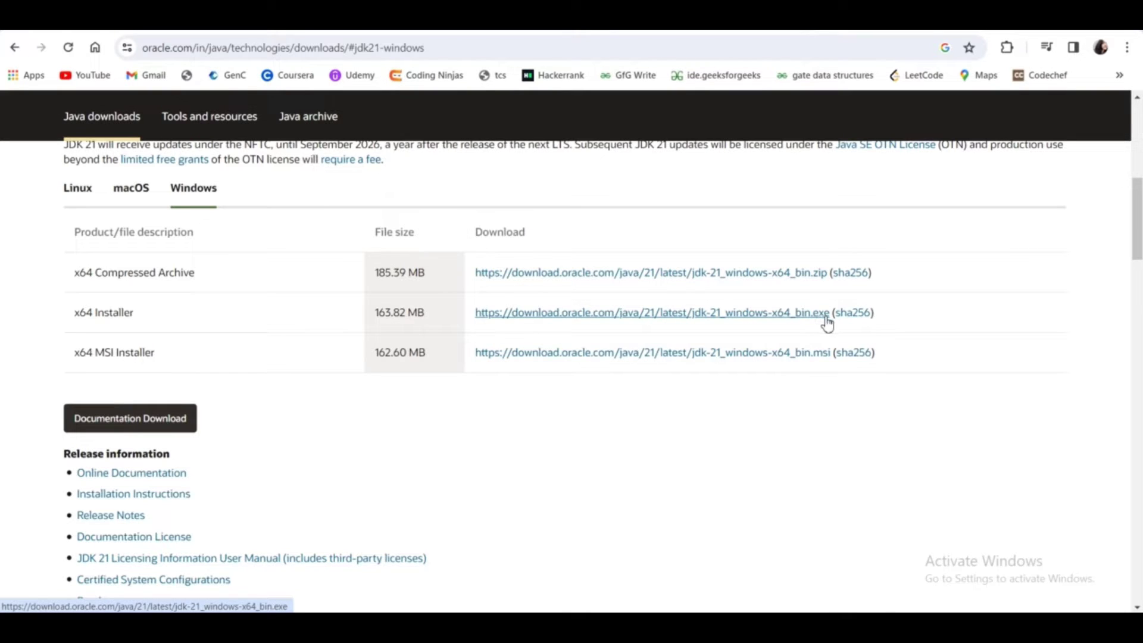
- Download the JDK 21 Windows x64 .exe installer and select it in the Downloads folder
{"action": "left_click", "coordinate": [538, 315]}
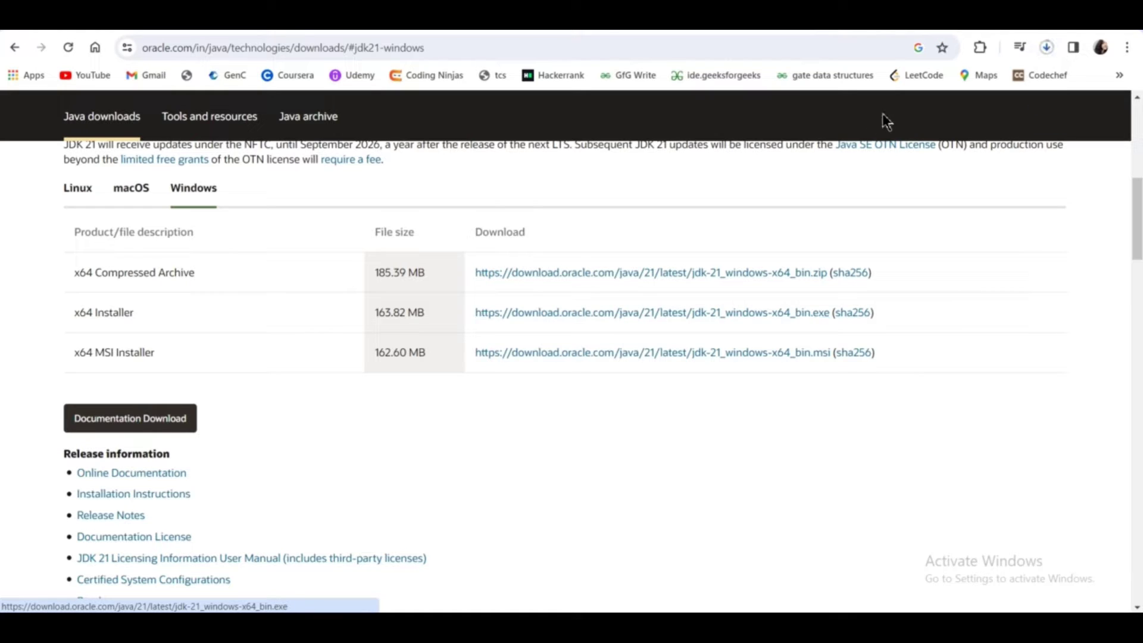
{"action": "scroll", "coordinate": [661, 273], "scroll_direction": "up", "scroll_amount": 3}
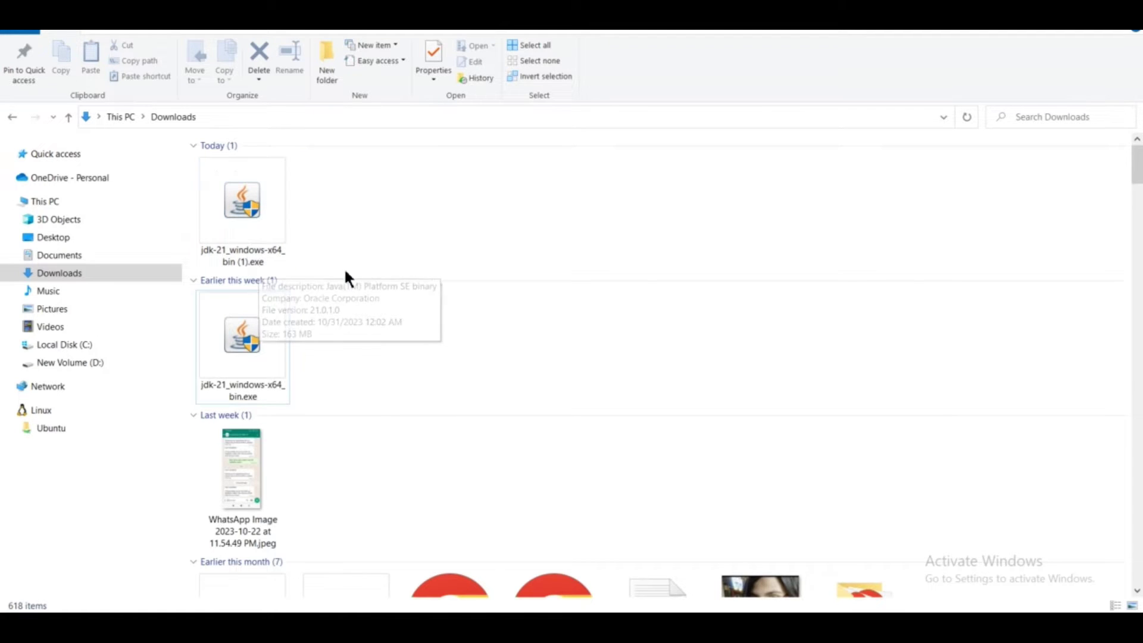
{"action": "scroll", "coordinate": [425, 387], "scroll_direction": "down", "scroll_amount": 3}
{"action": "scroll", "coordinate": [426, 387], "scroll_direction": "up", "scroll_amount": 3}
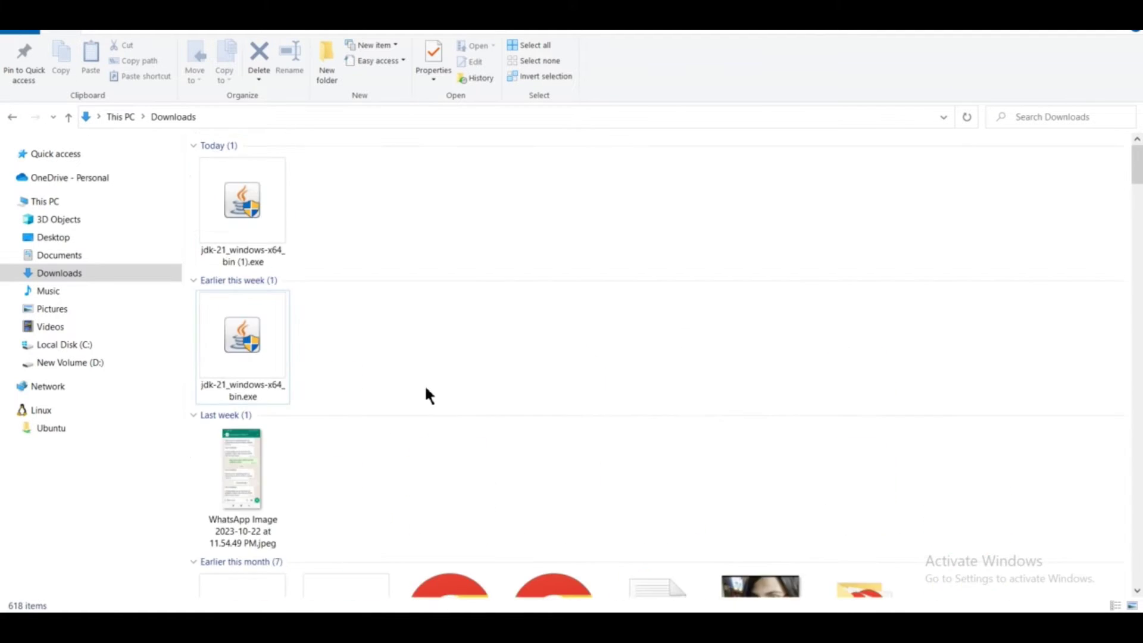
{"action": "left_click", "coordinate": [258, 355]}
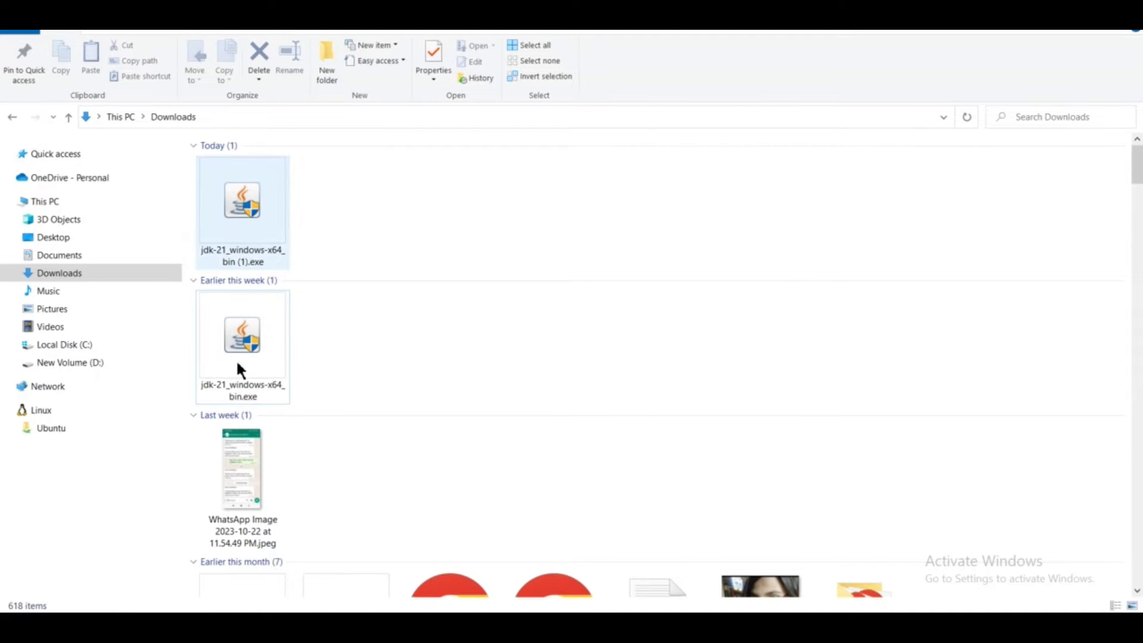
- Install JDK 21.0.1 to the default C:\Program Files\Java\jdk-21\ folder, then close the installer
{"action": "left_click", "coordinate": [237, 327]}
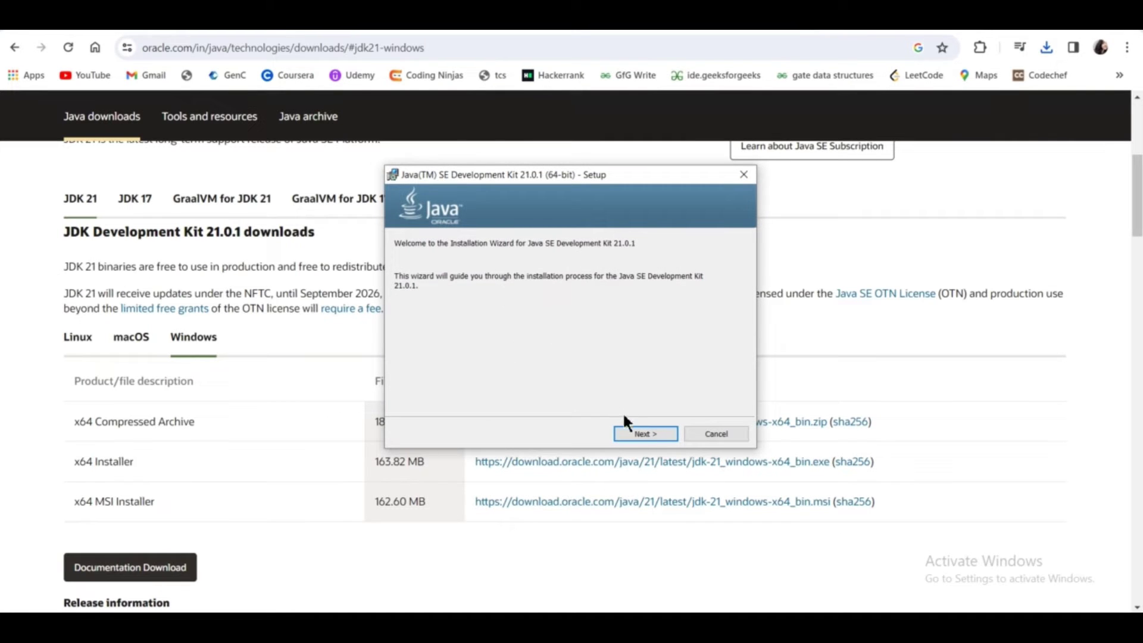
{"action": "left_click", "coordinate": [632, 435]}
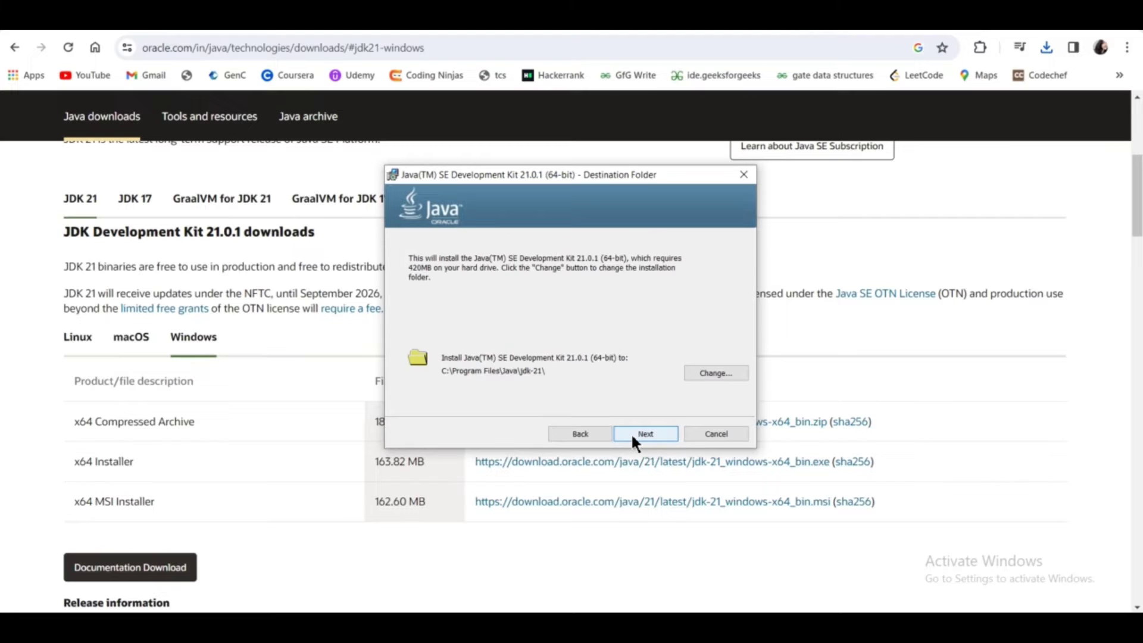
{"action": "left_click", "coordinate": [632, 438]}
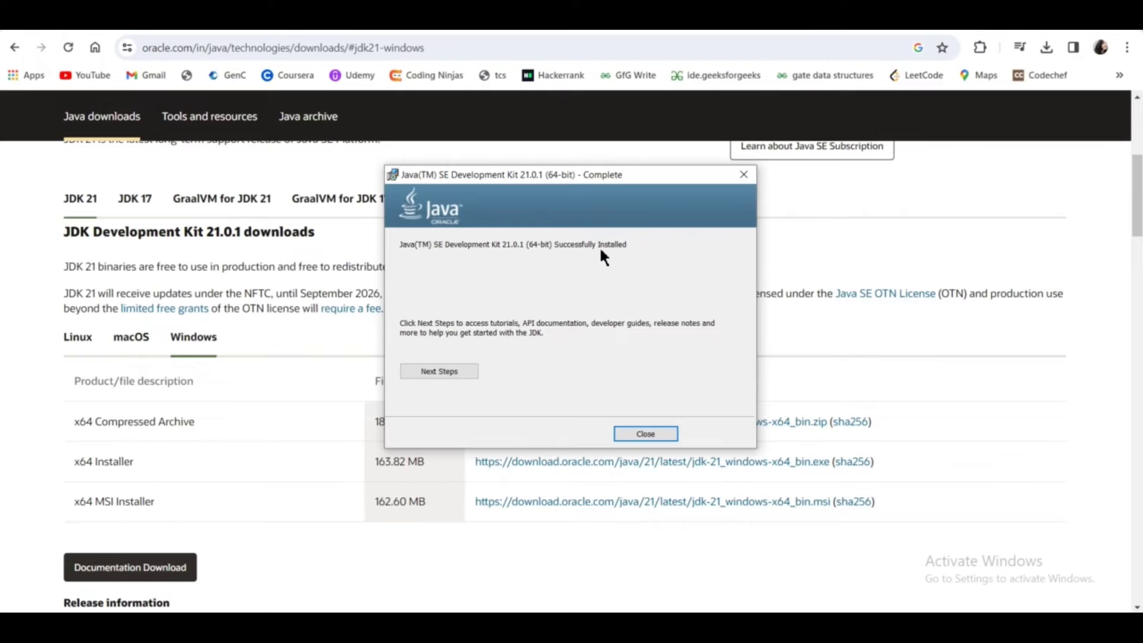
{"action": "left_click", "coordinate": [624, 433]}
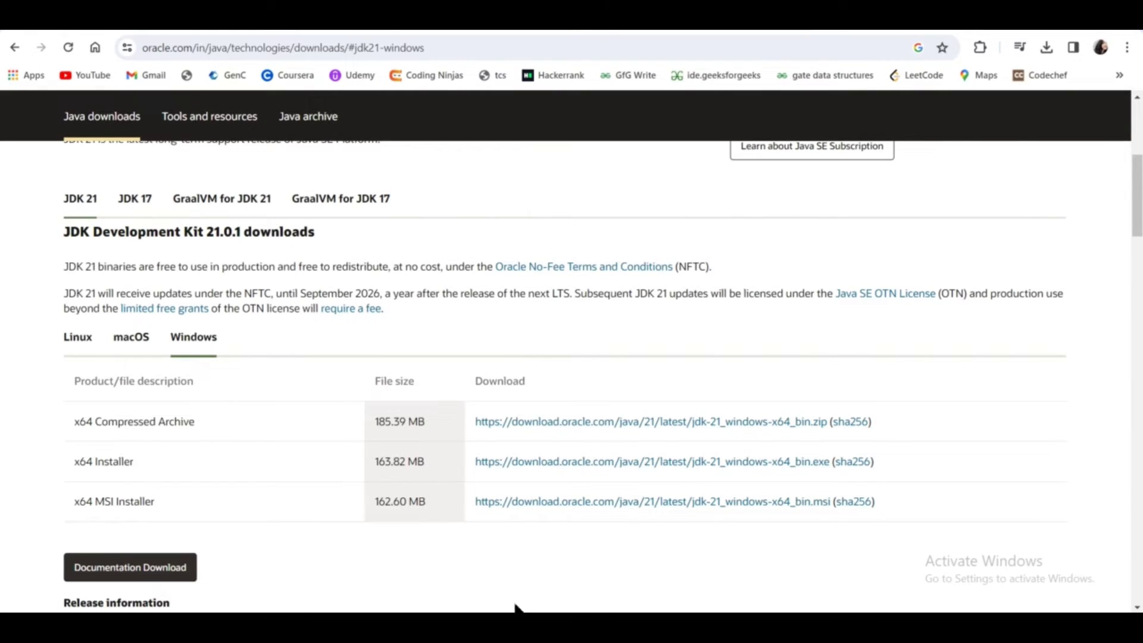
- Open Command Prompt with cmd and run java --version, which reports 21.0.1 LTS
{"action": "key", "text": "super"}
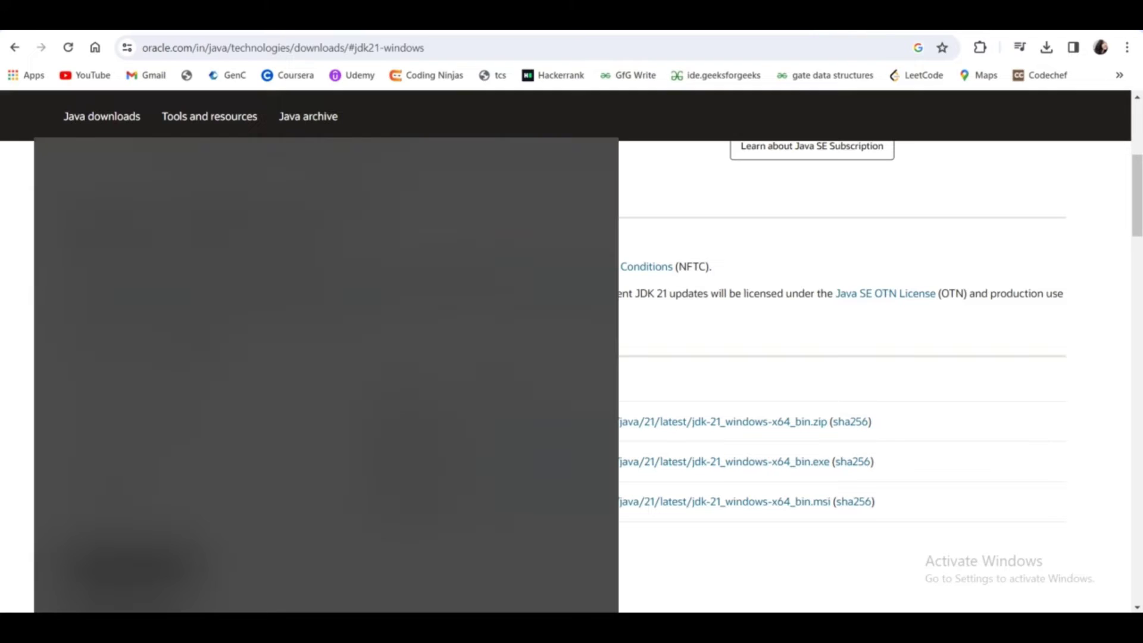
{"action": "type", "text": "cm"}
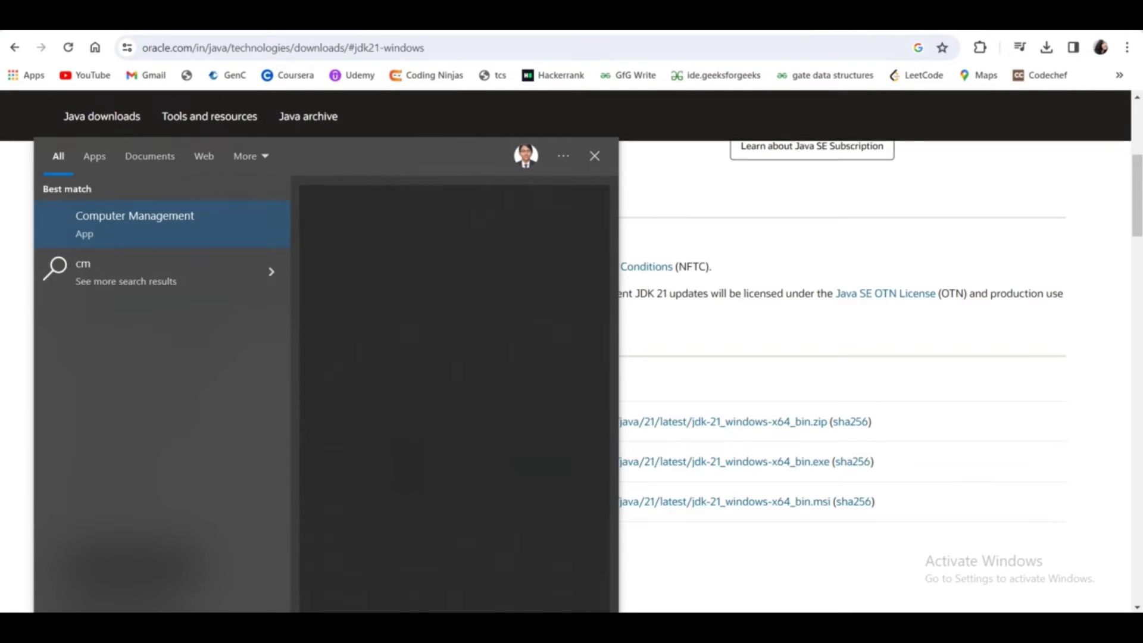
{"action": "type", "text": "d"}
{"action": "key", "text": "Return"}
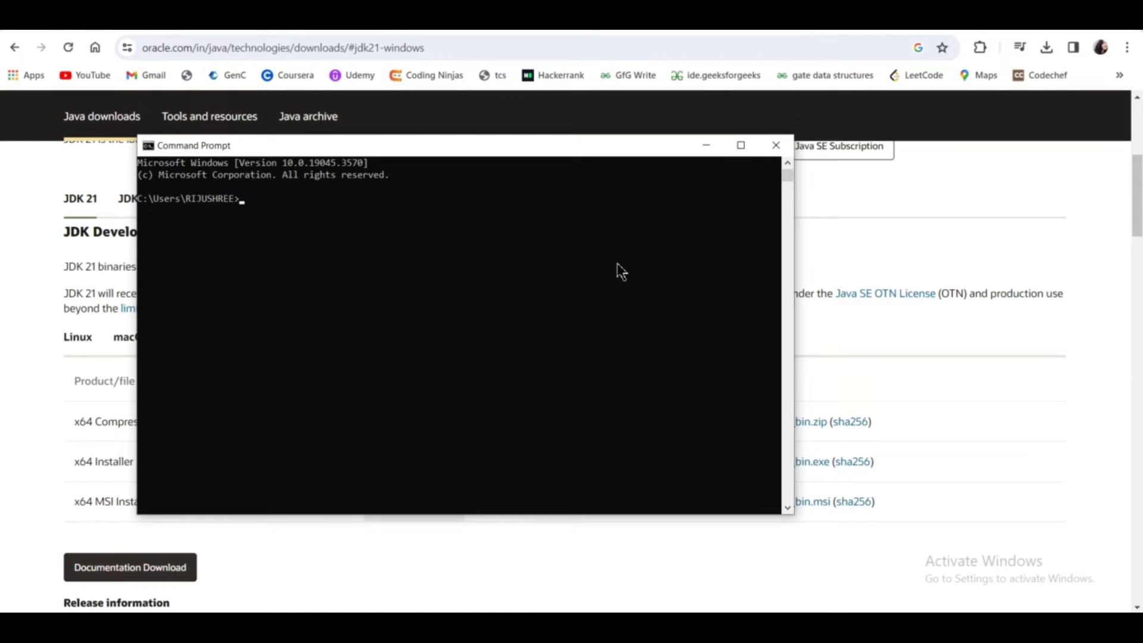
{"action": "type", "text": "java --version"}
{"action": "key", "text": "Return"}
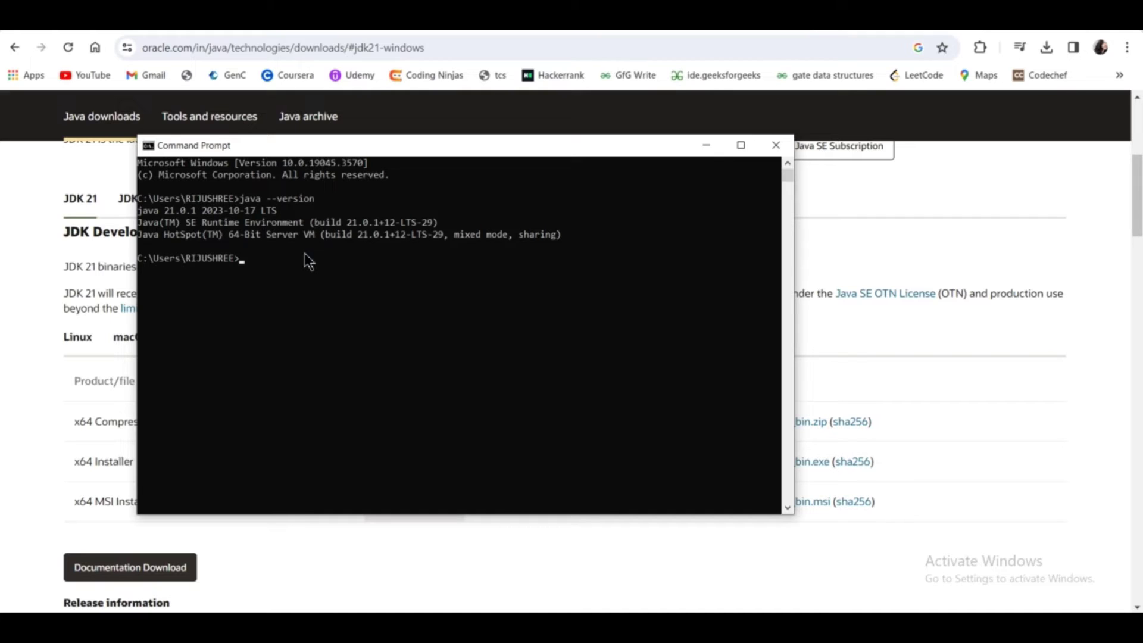
- Browse to C:\Program Files\Java\jdk-21\bin and copy the folder path from the address bar
{"action": "left_click", "coordinate": [998, 149]}
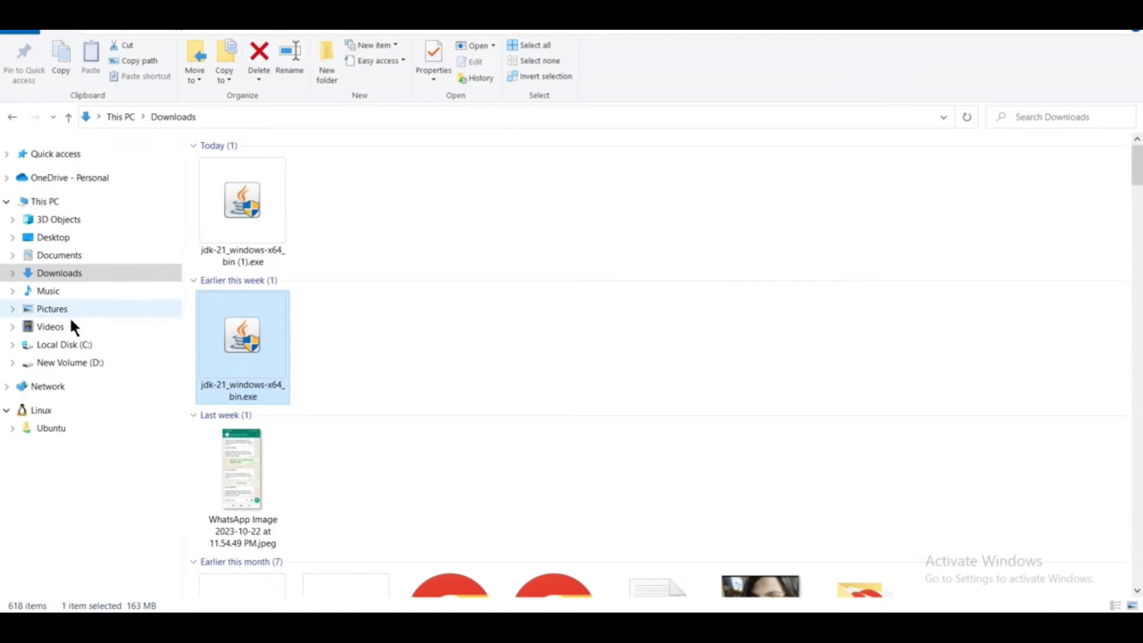
{"action": "left_click", "coordinate": [70, 348]}
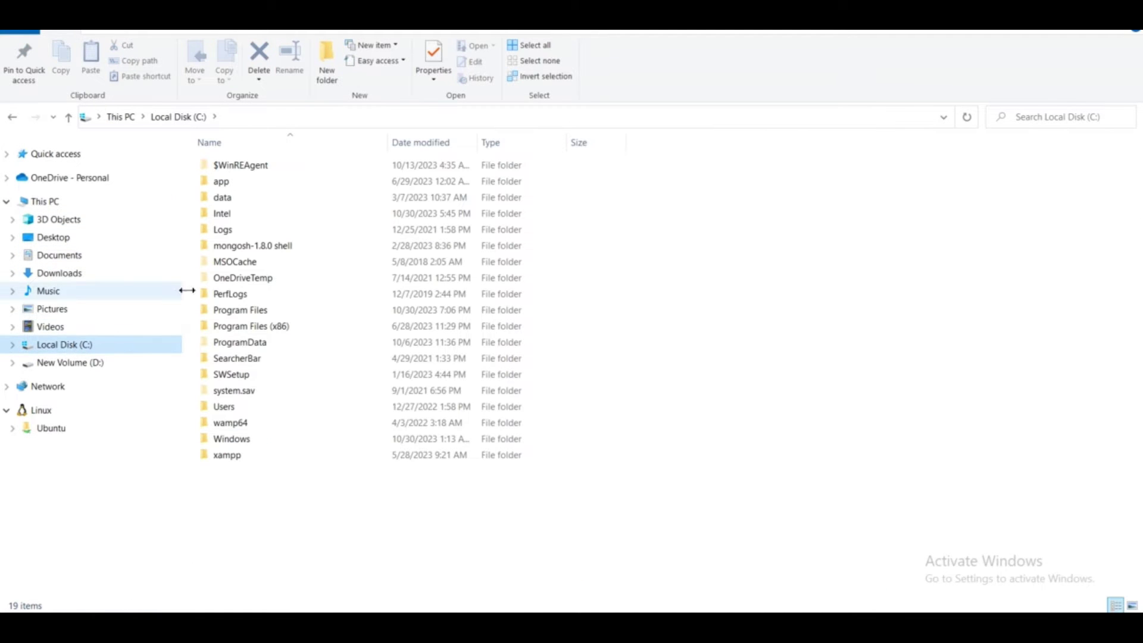
{"action": "double_click", "coordinate": [219, 309]}
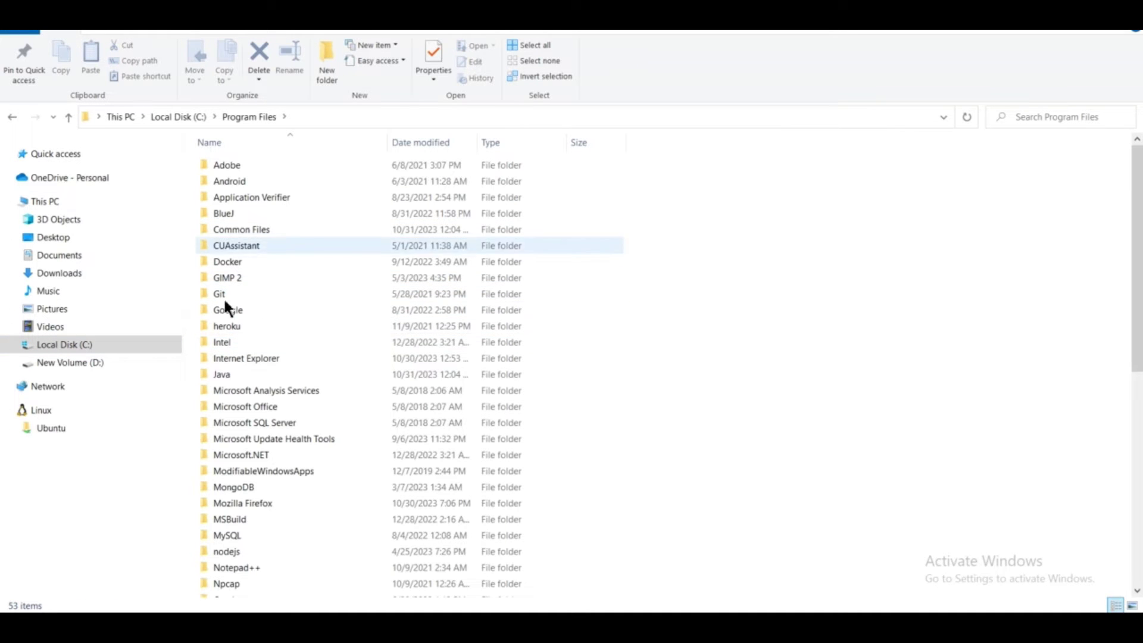
{"action": "double_click", "coordinate": [225, 374]}
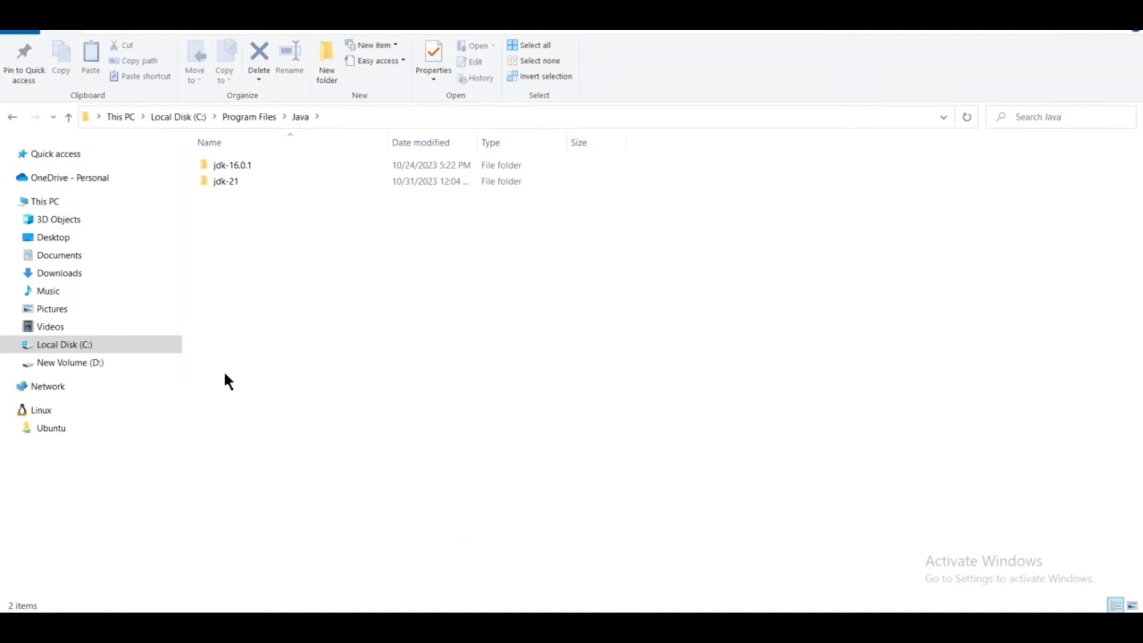
{"action": "double_click", "coordinate": [234, 188]}
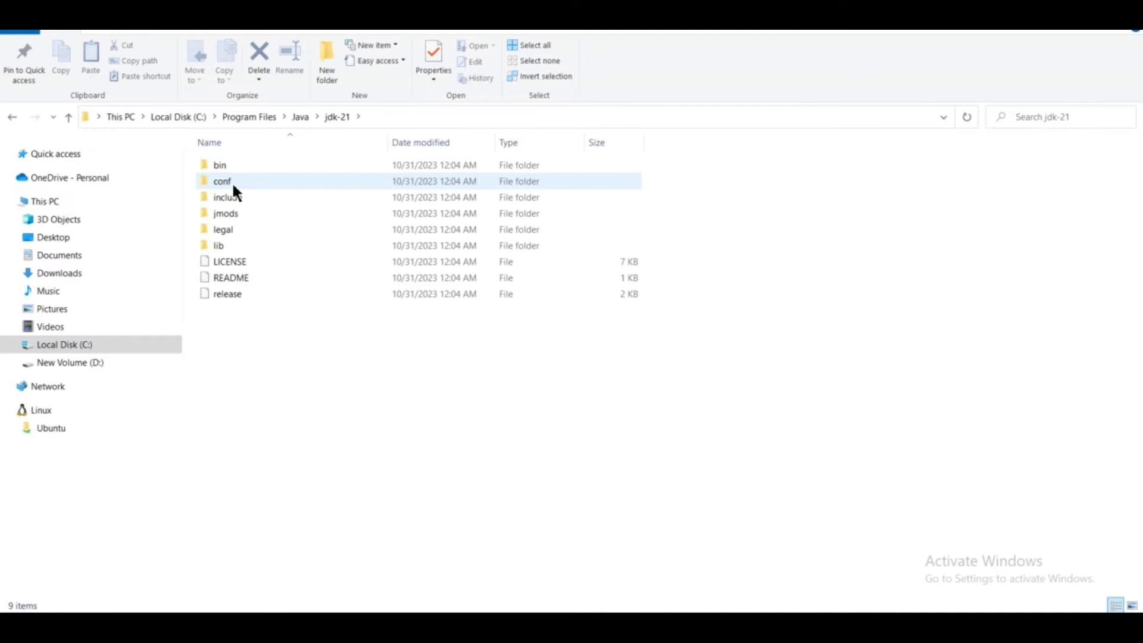
{"action": "double_click", "coordinate": [220, 166]}
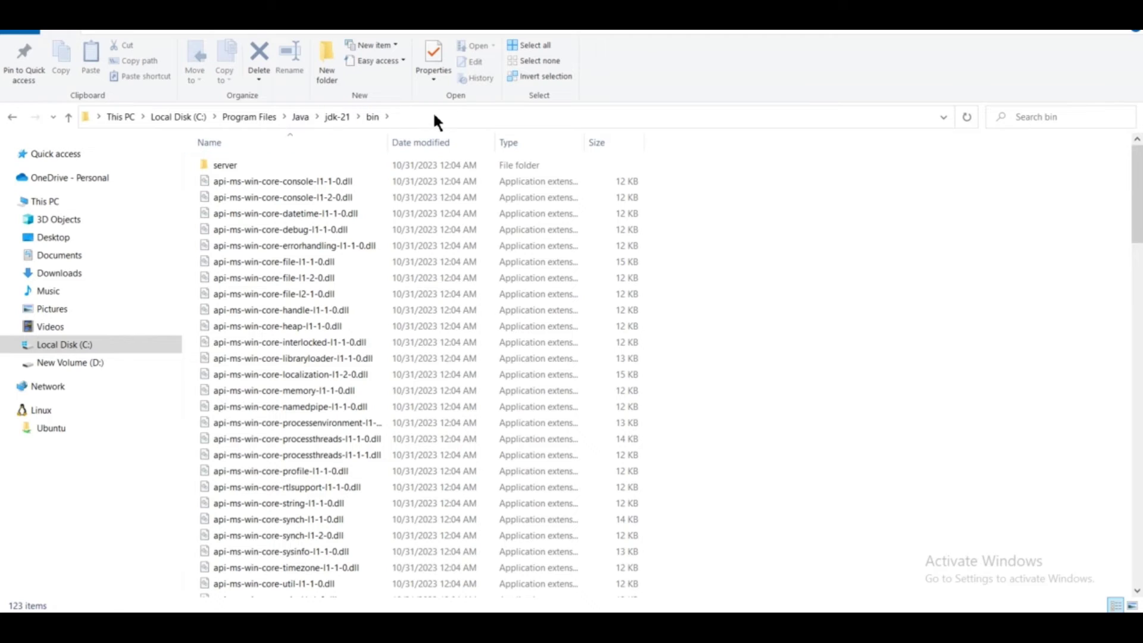
{"action": "left_click", "coordinate": [435, 116]}
{"action": "key", "text": "ctrl+v"}
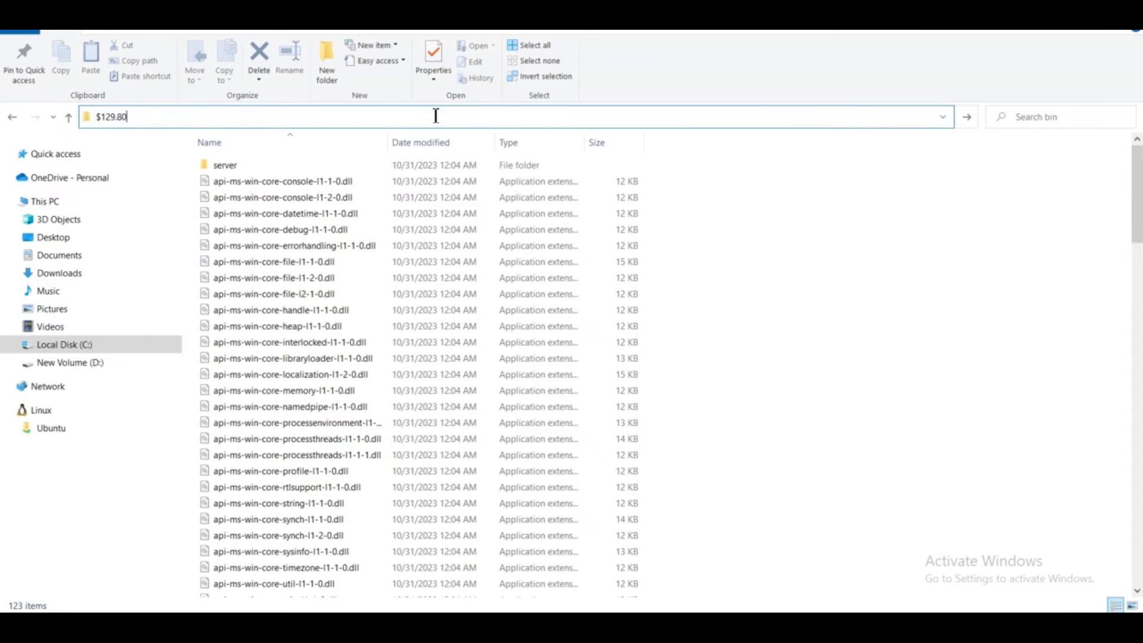
{"action": "key", "text": "ctrl+z"}
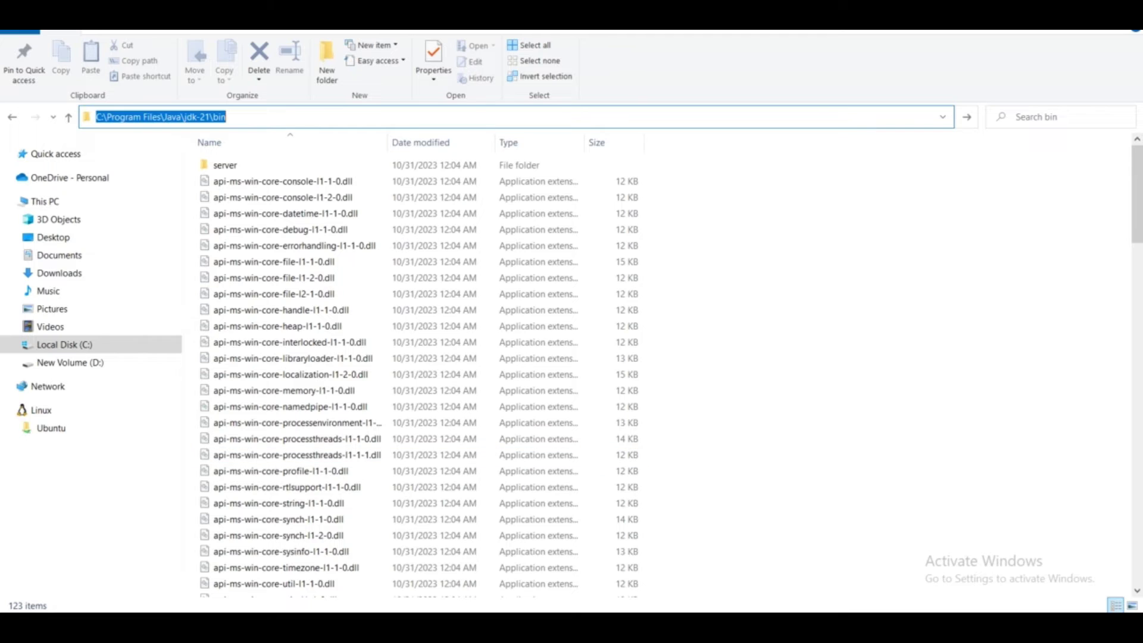
{"action": "key", "text": "Escape"}
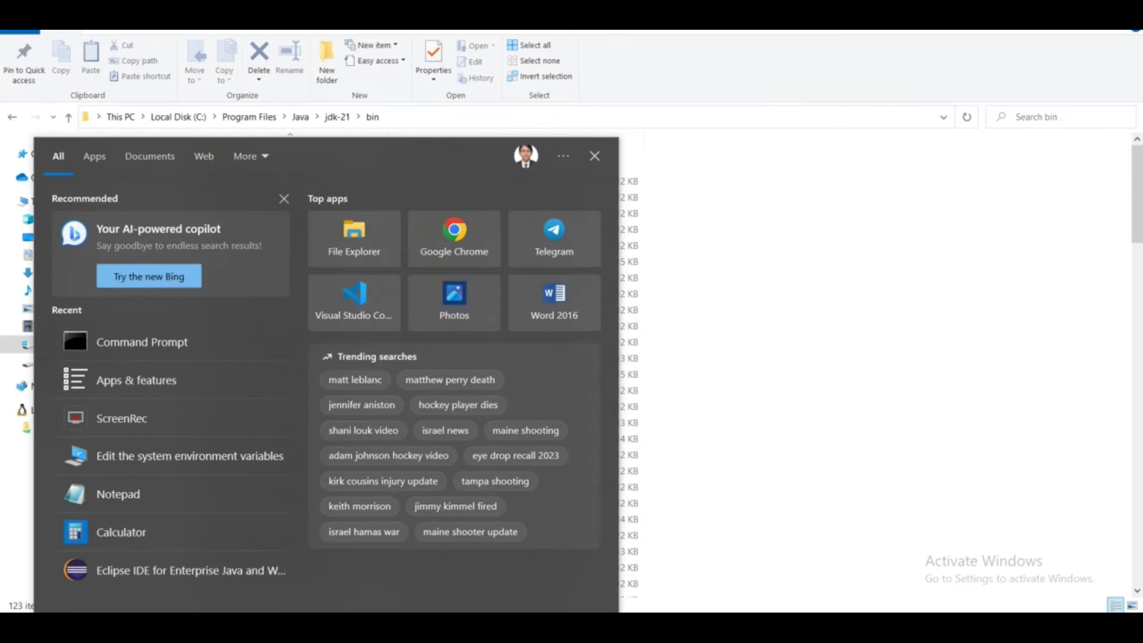
- Search 'env' and open the Environment Variables dialog from System Properties
{"action": "type", "text": "env"}
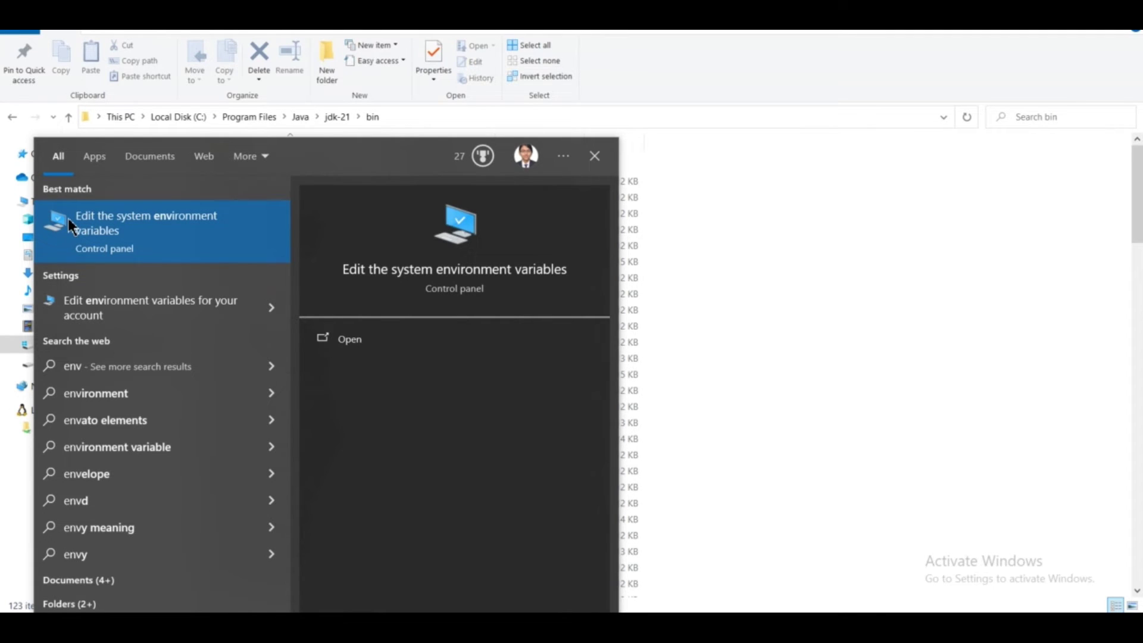
{"action": "left_click", "coordinate": [127, 221]}
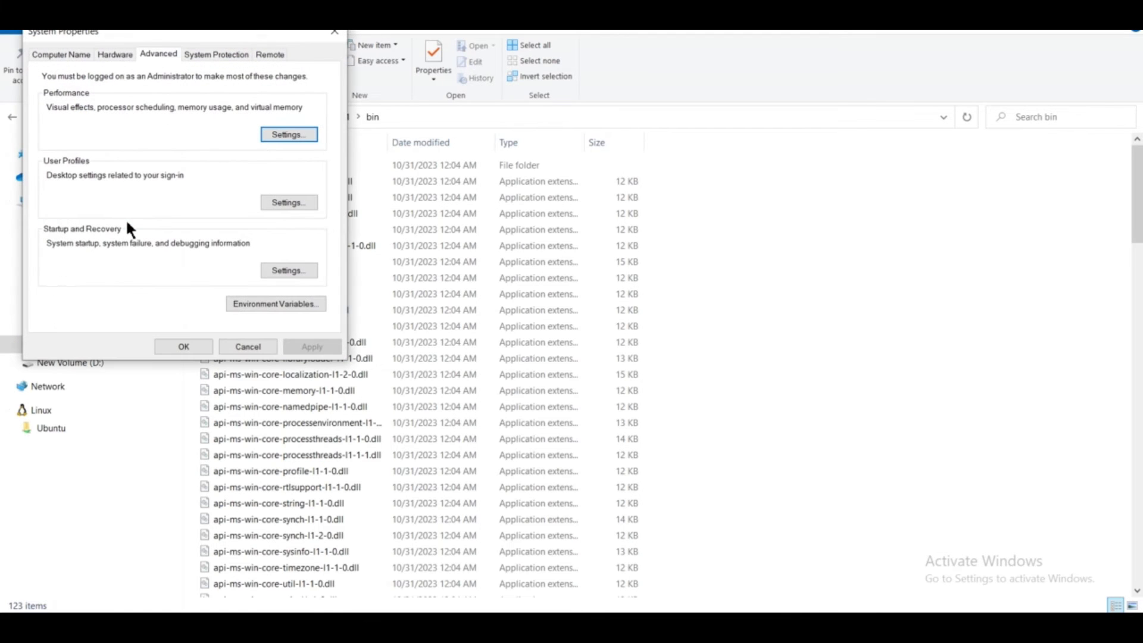
{"action": "left_click", "coordinate": [261, 308]}
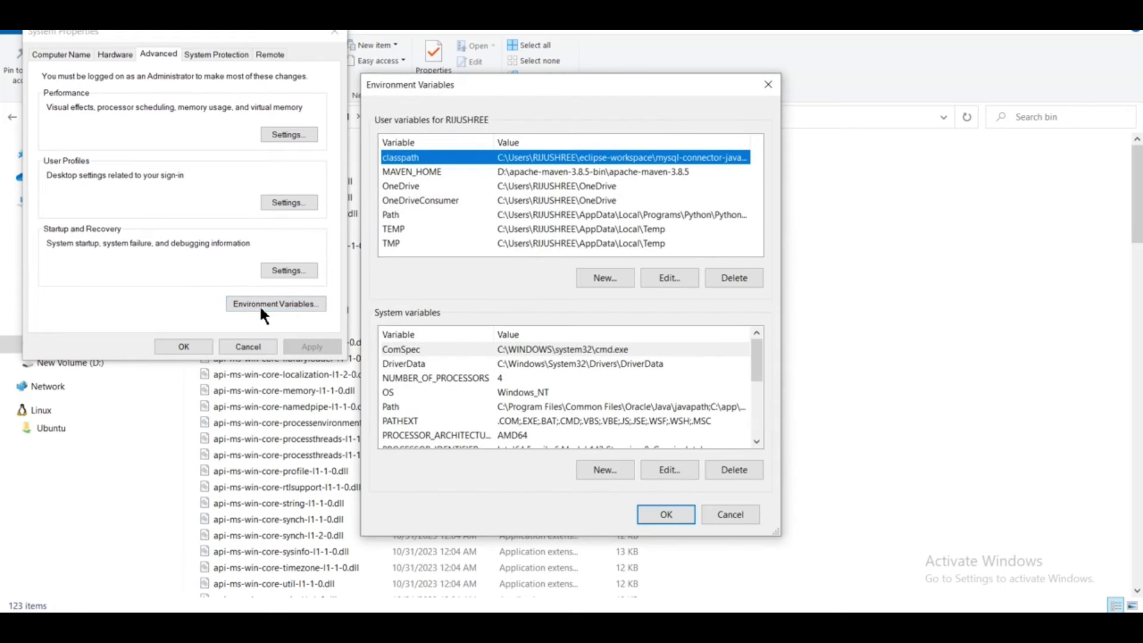
- Add C:\Program Files\Java\jdk-21\bin as a new system Path entry and save it
{"action": "scroll", "coordinate": [459, 352], "scroll_direction": "down", "scroll_amount": 3}
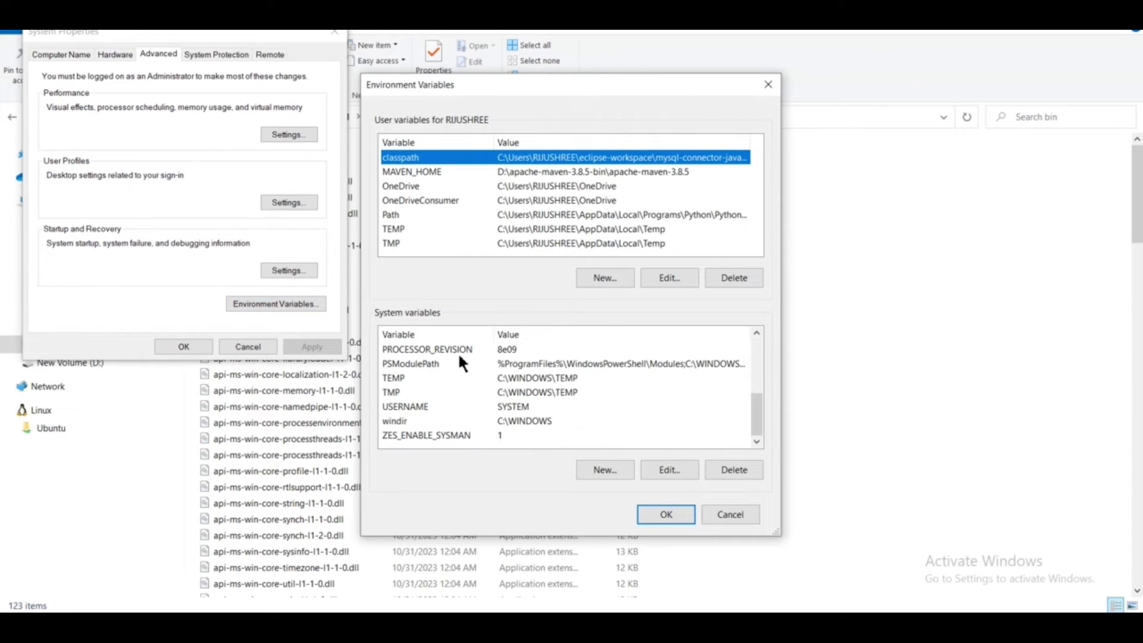
{"action": "scroll", "coordinate": [458, 351], "scroll_direction": "up", "scroll_amount": 3}
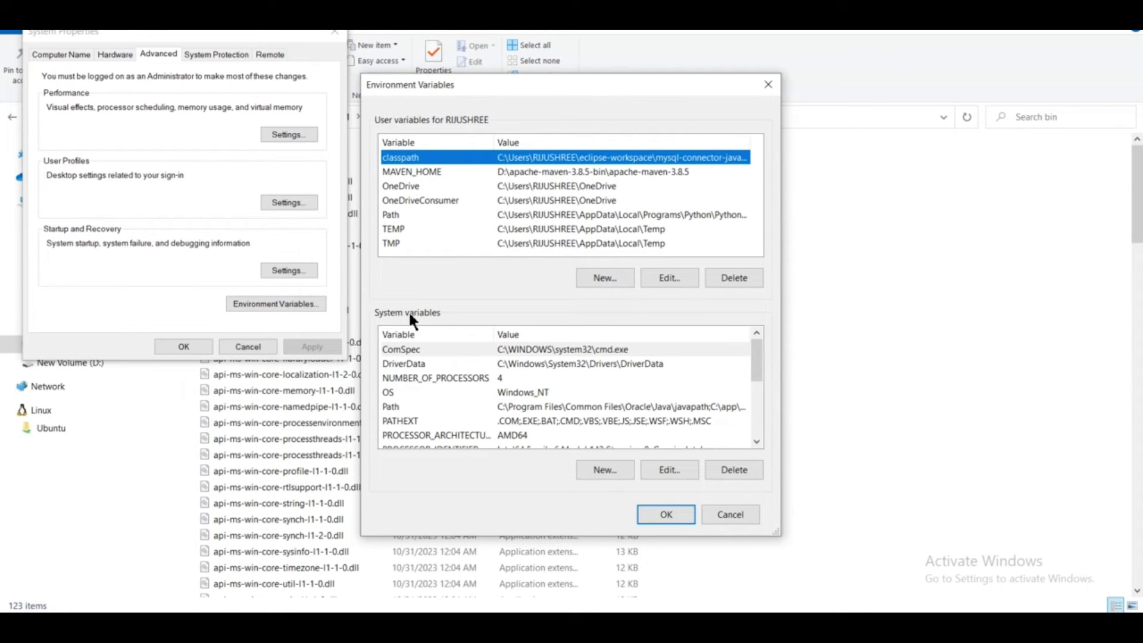
{"action": "double_click", "coordinate": [388, 406]}
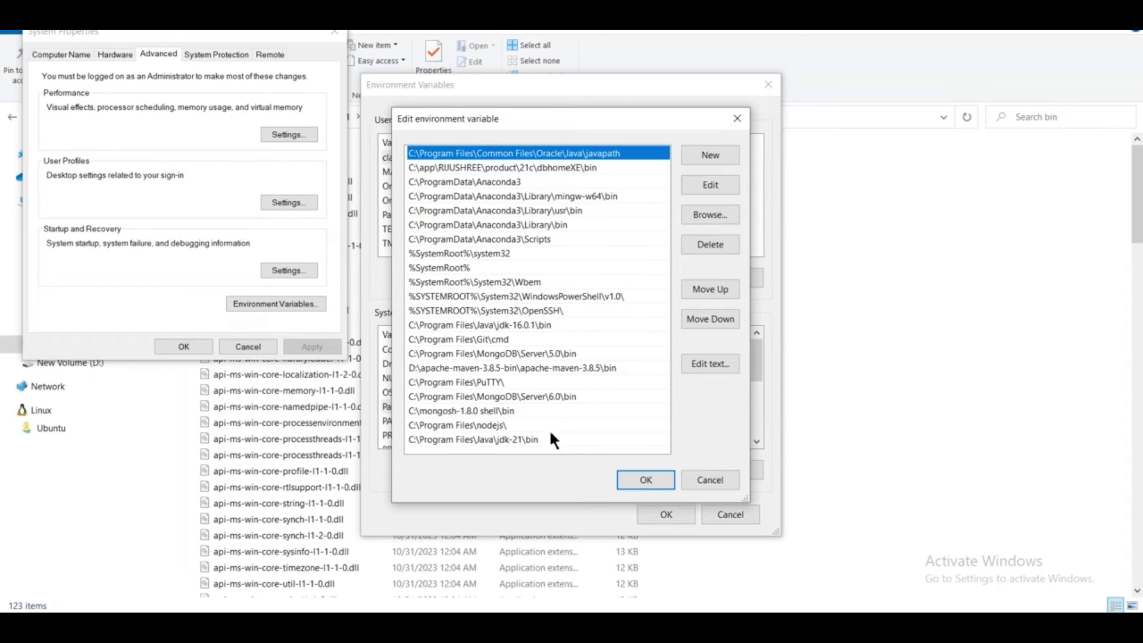
{"action": "left_click", "coordinate": [695, 152]}
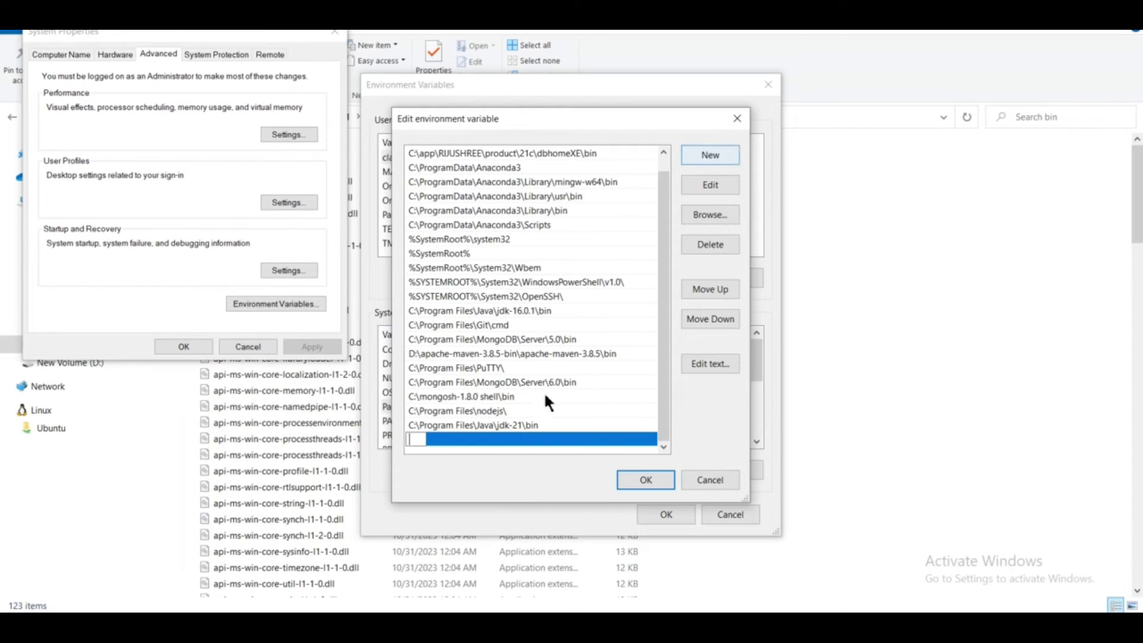
{"action": "type", "text": "C:\\Program Files\\Java\\jdk-21\\bin"}
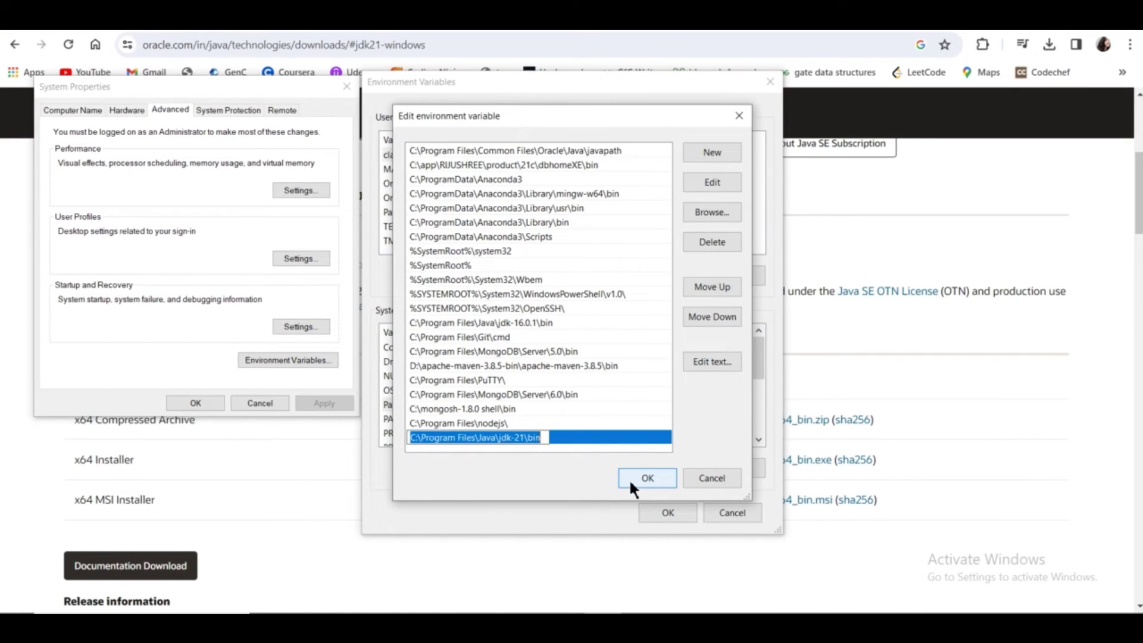
{"action": "left_click", "coordinate": [629, 478]}
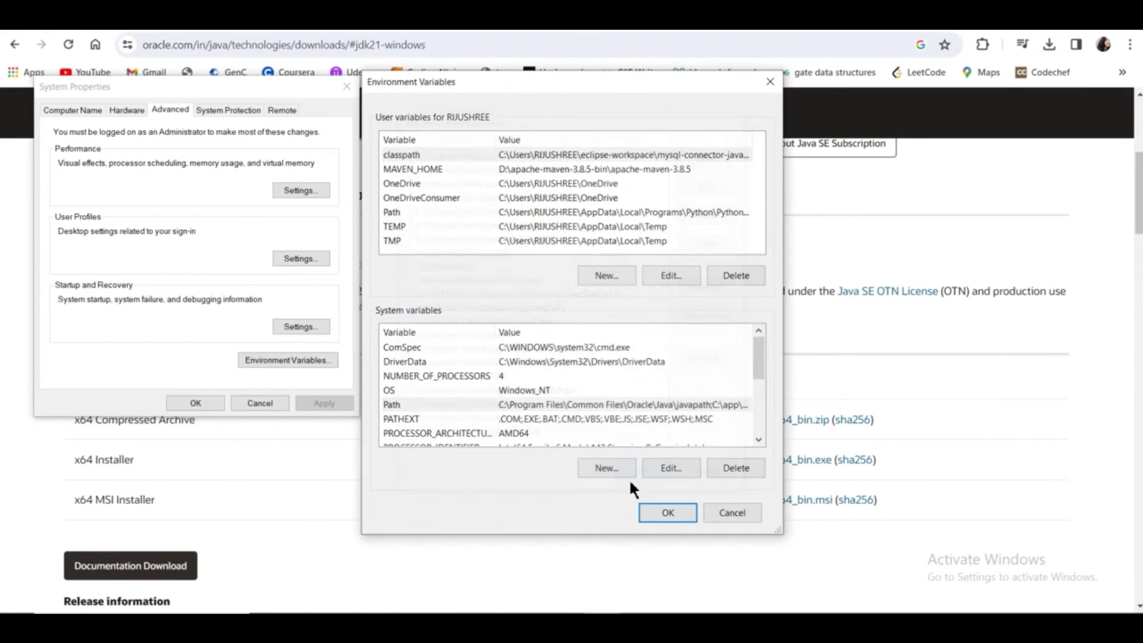
{"action": "left_click", "coordinate": [669, 517]}
- Close System Properties, bring back Command Prompt showing java 21.0.1 LTS, then return to File Explorer
{"action": "left_click", "coordinate": [196, 403]}
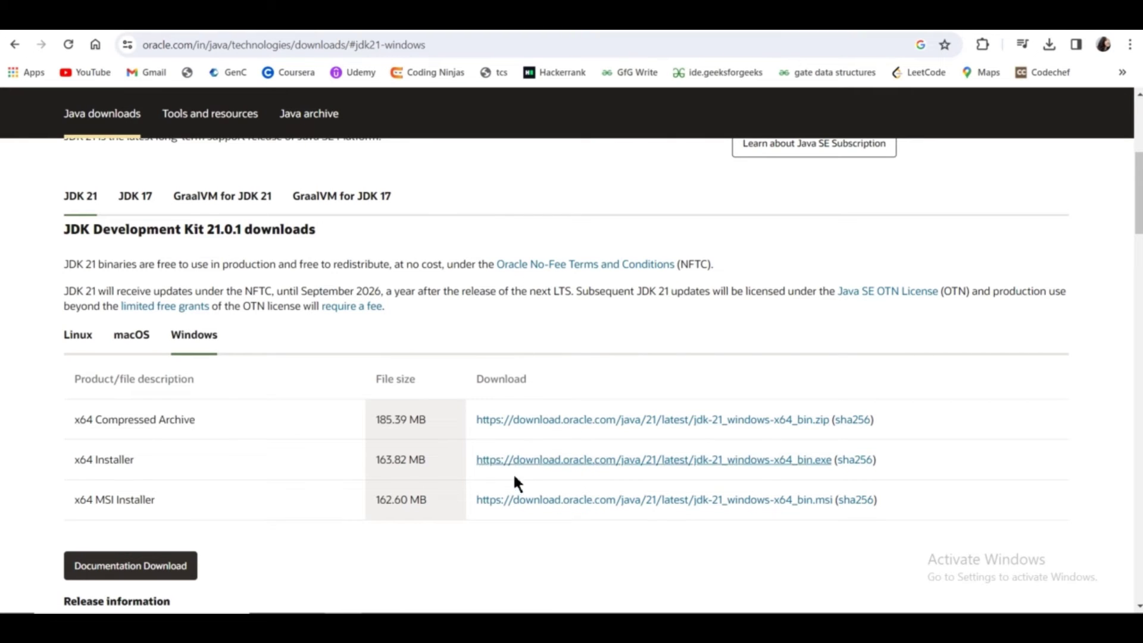
{"action": "mouse_move", "coordinate": [492, 628]}
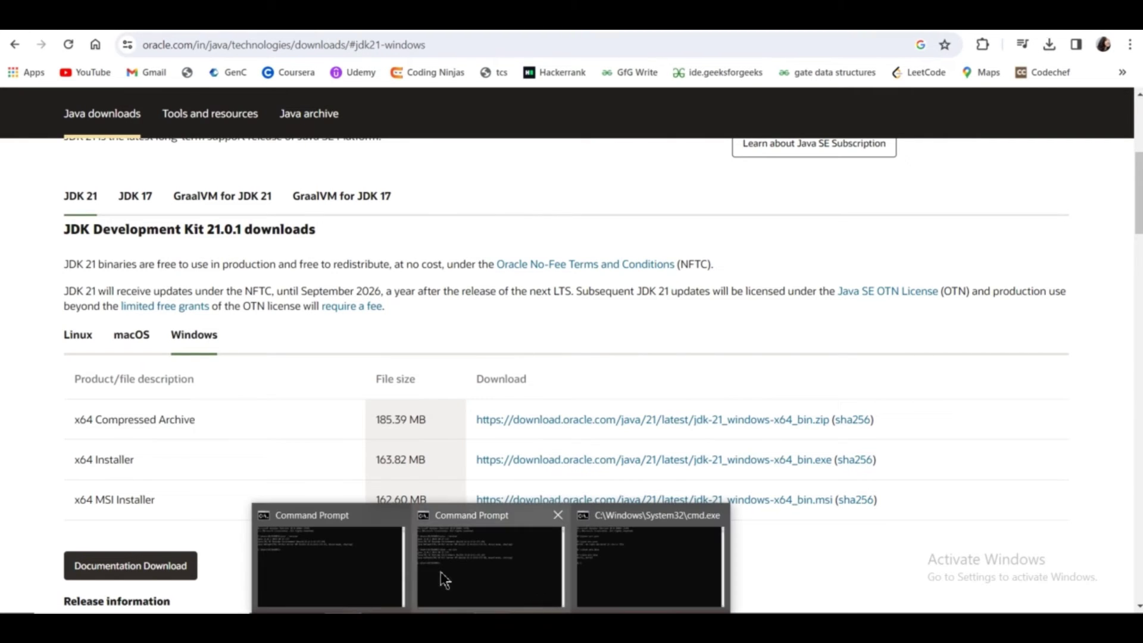
{"action": "left_click", "coordinate": [373, 572]}
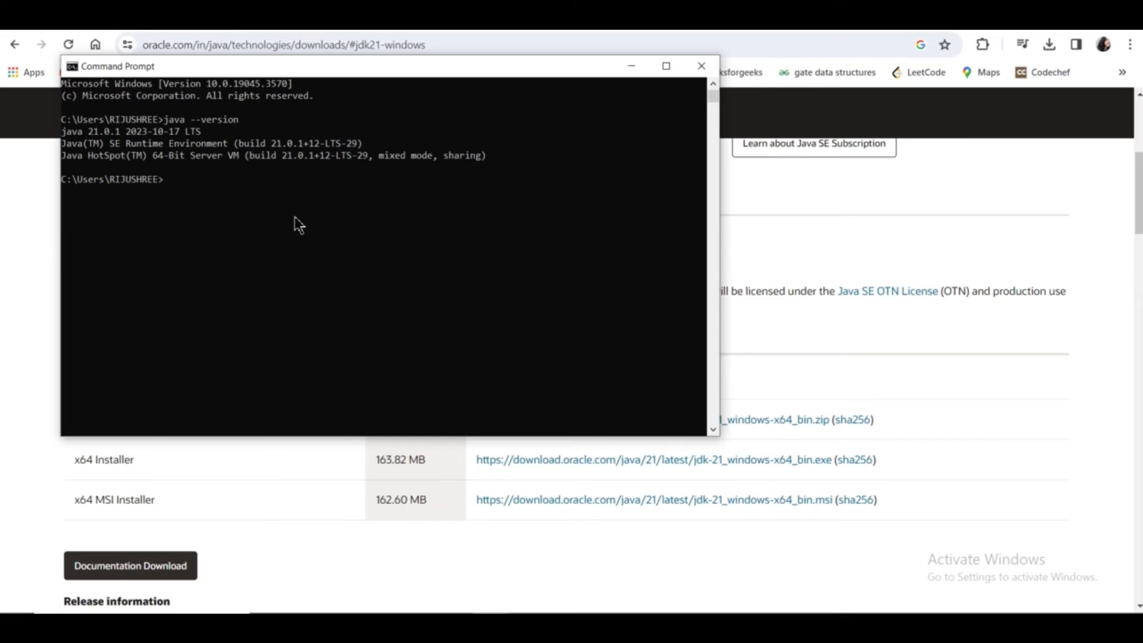
{"action": "type", "text": "j"}
{"action": "key", "text": "BackSpace"}
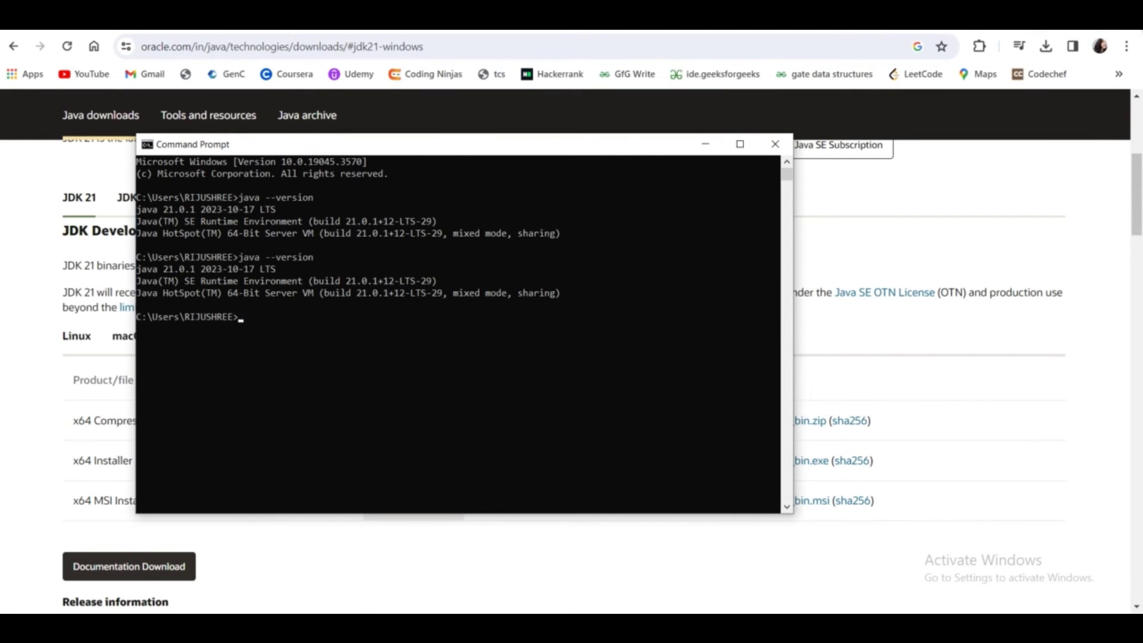
{"action": "left_click", "coordinate": [381, 559]}
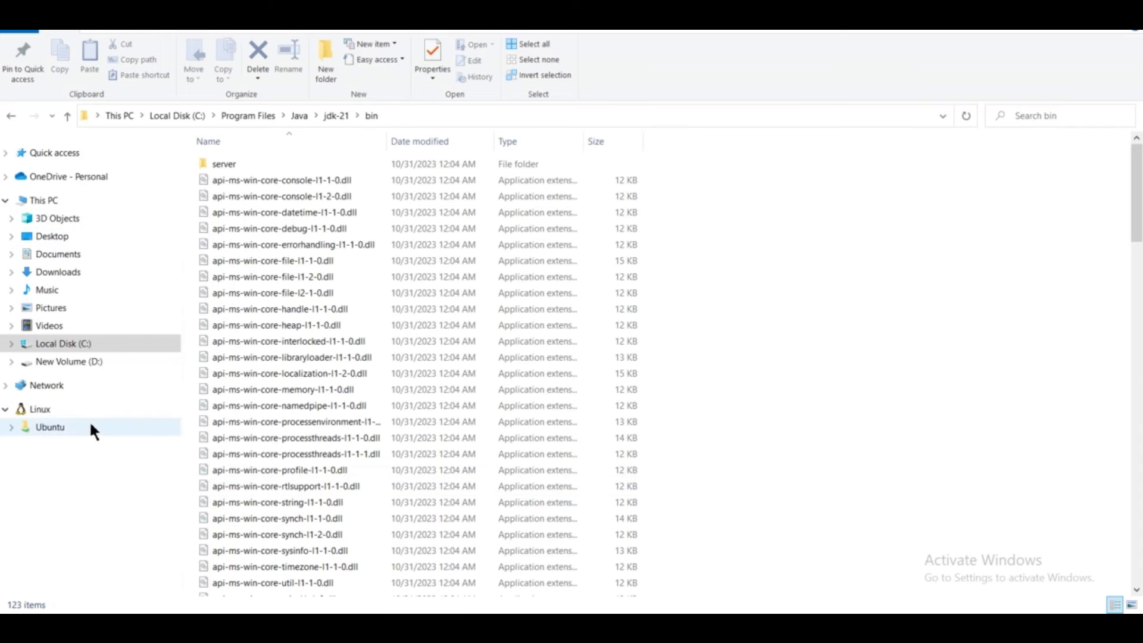
- On New Volume (D:), create a text document renamed pro.java and open it in Notepad
{"action": "left_click", "coordinate": [89, 364]}
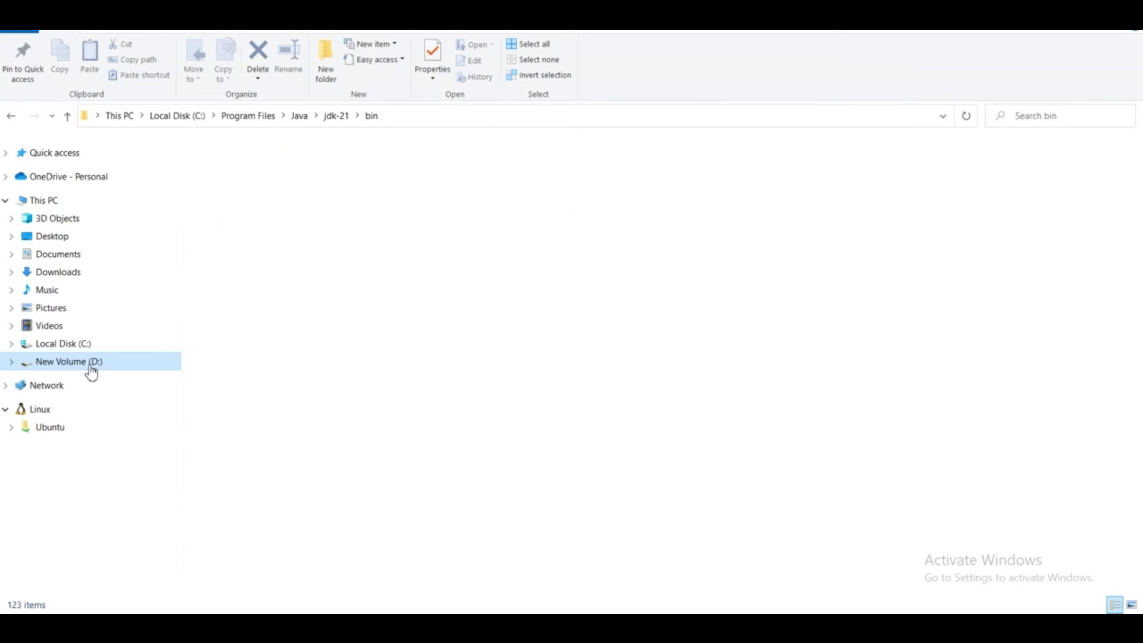
{"action": "right_click", "coordinate": [679, 356]}
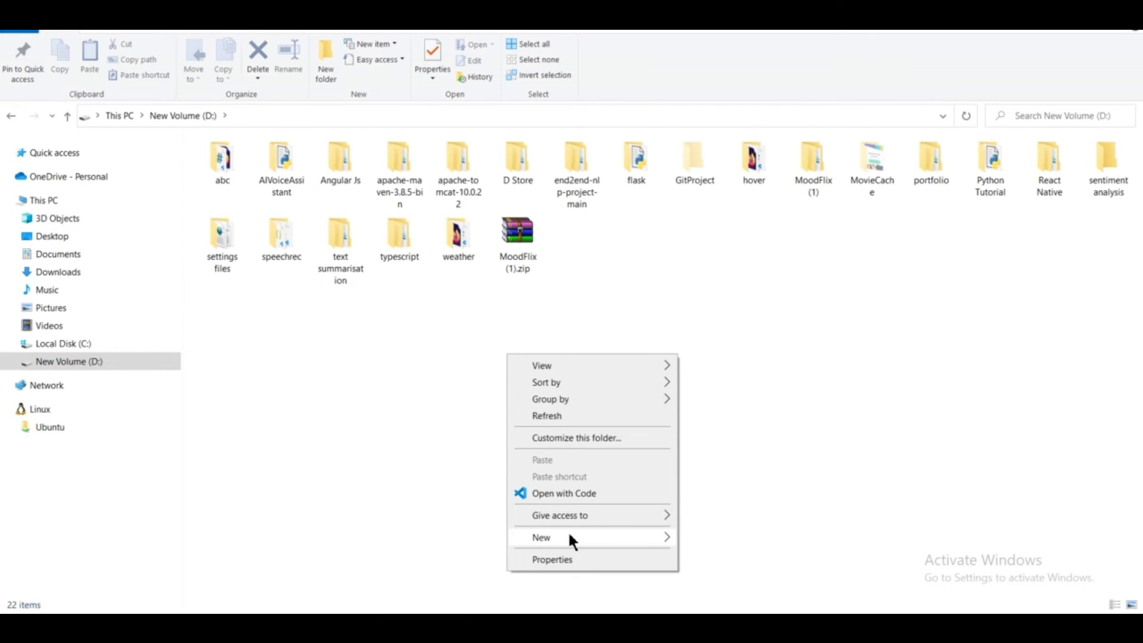
{"action": "mouse_move", "coordinate": [570, 536]}
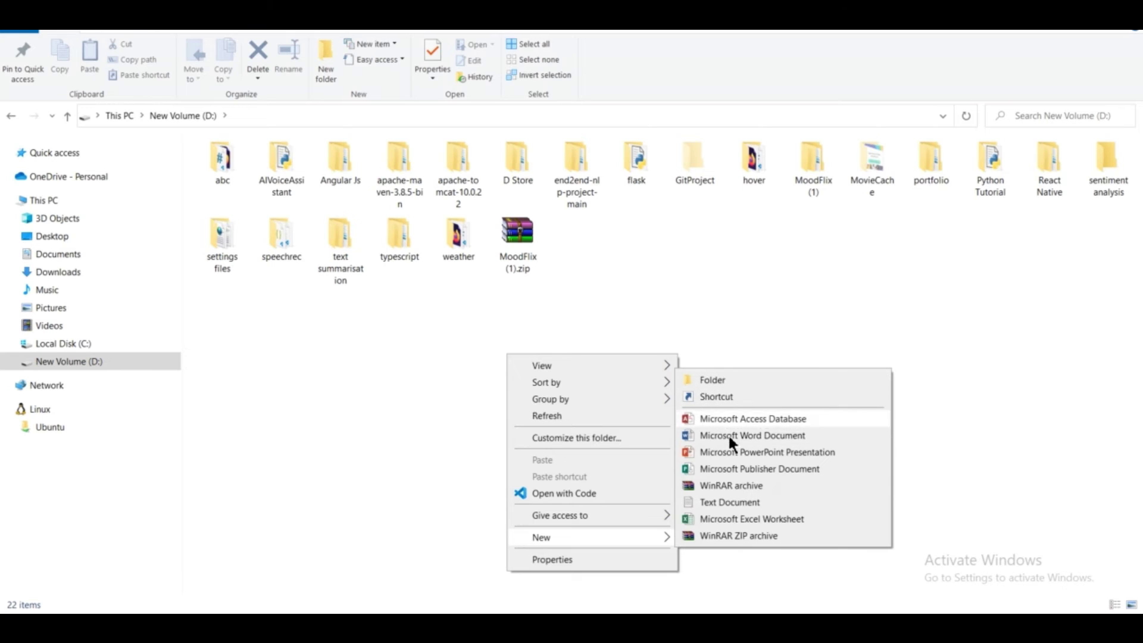
{"action": "left_click", "coordinate": [735, 499]}
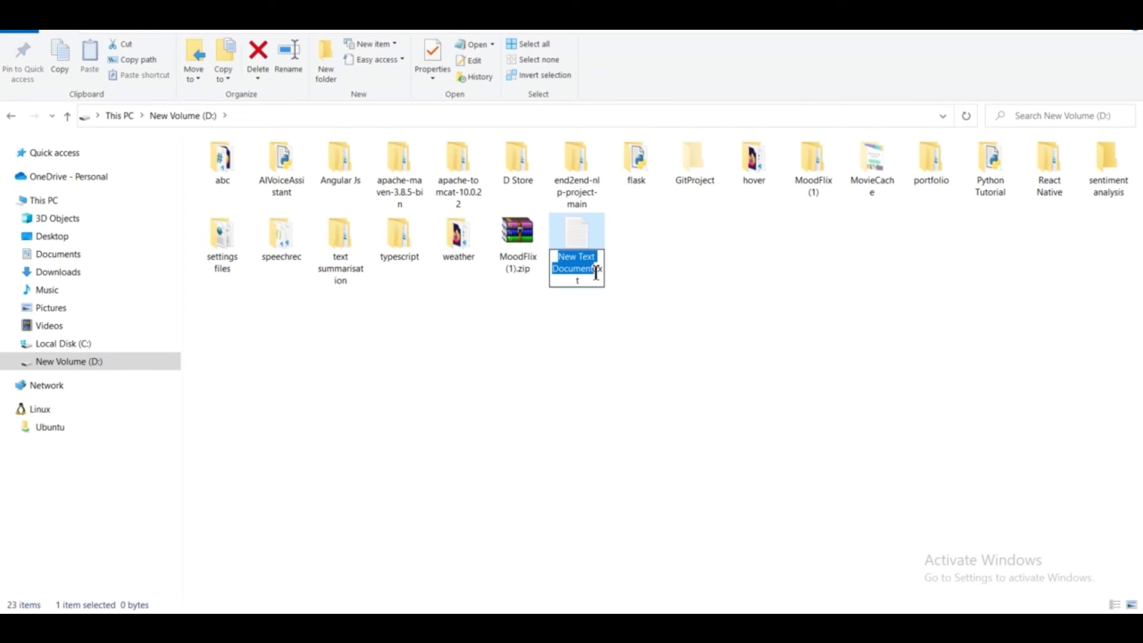
{"action": "key", "text": "BackSpace"}
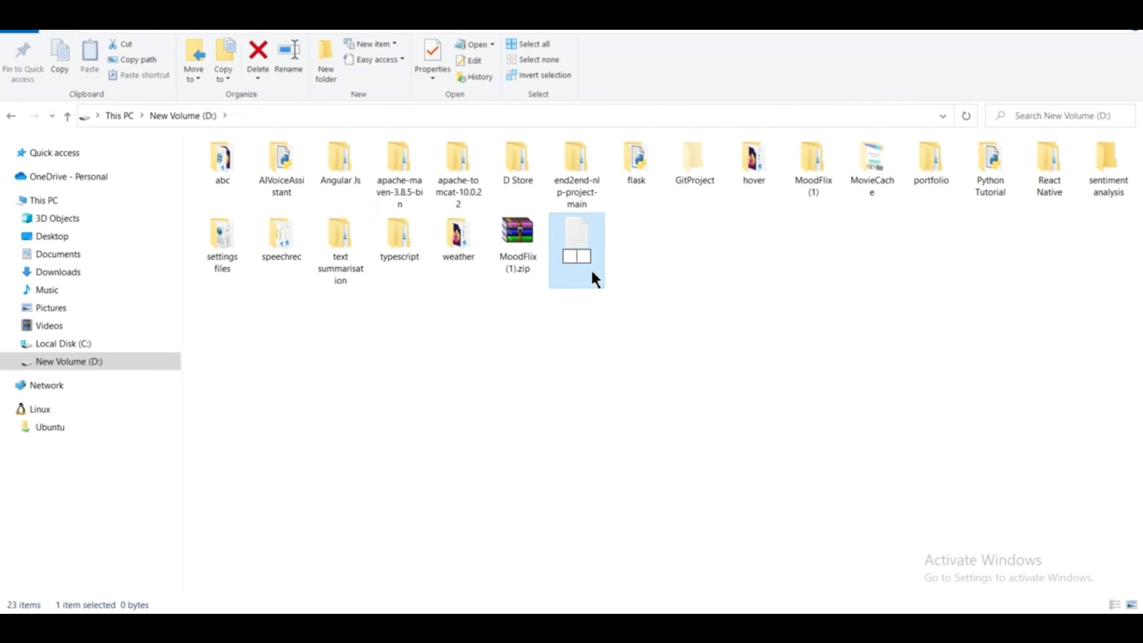
{"action": "type", "text": "pro.java"}
{"action": "key", "text": "Return"}
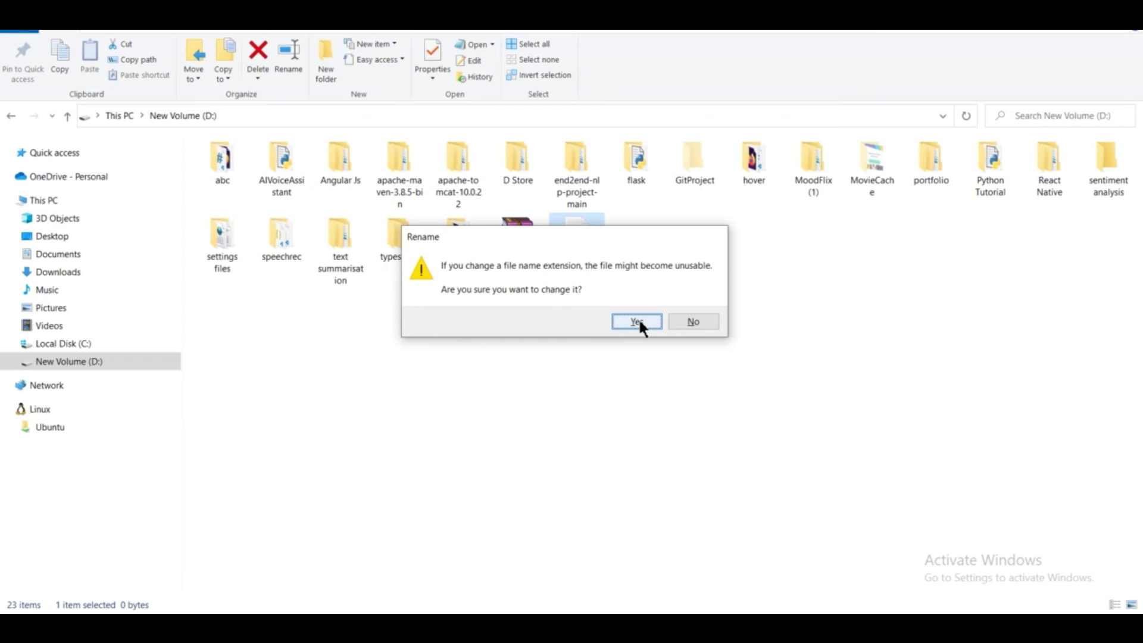
{"action": "left_click", "coordinate": [637, 322]}
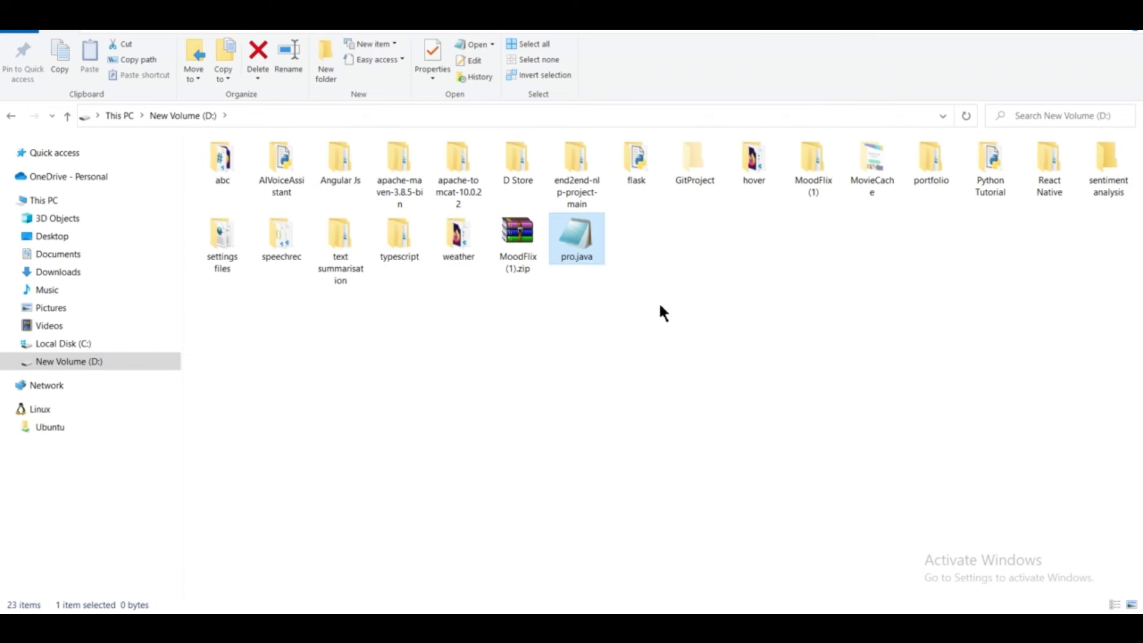
{"action": "double_click", "coordinate": [572, 235]}
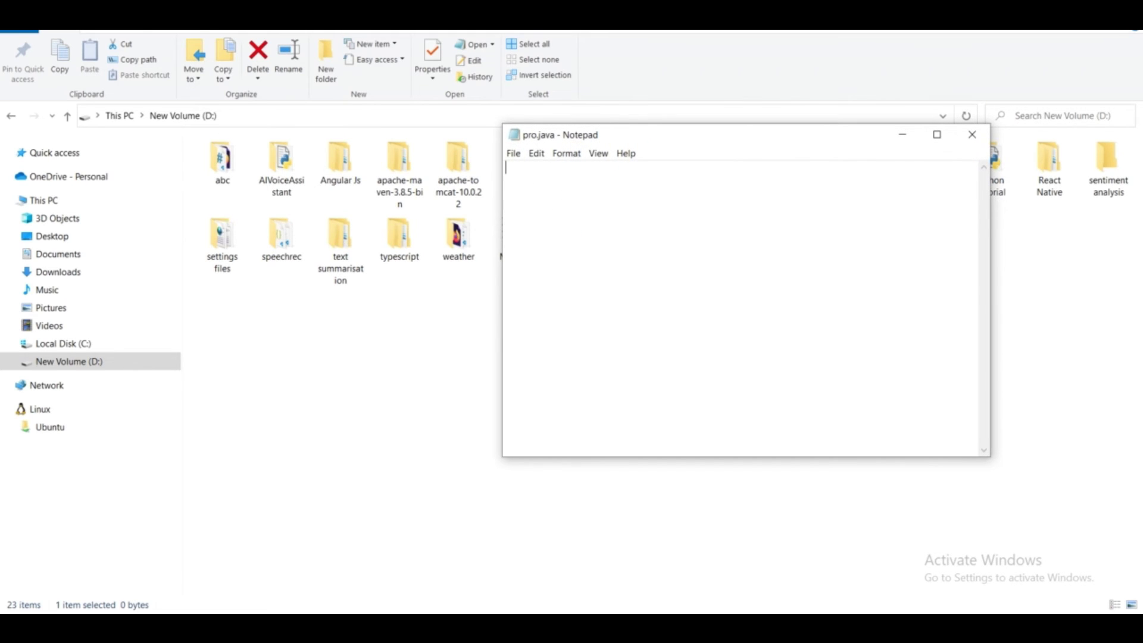
- Search for 'hello world java' in a new Chrome tab
{"action": "left_click", "coordinate": [494, 628]}
{"action": "key", "text": "ctrl+t"}
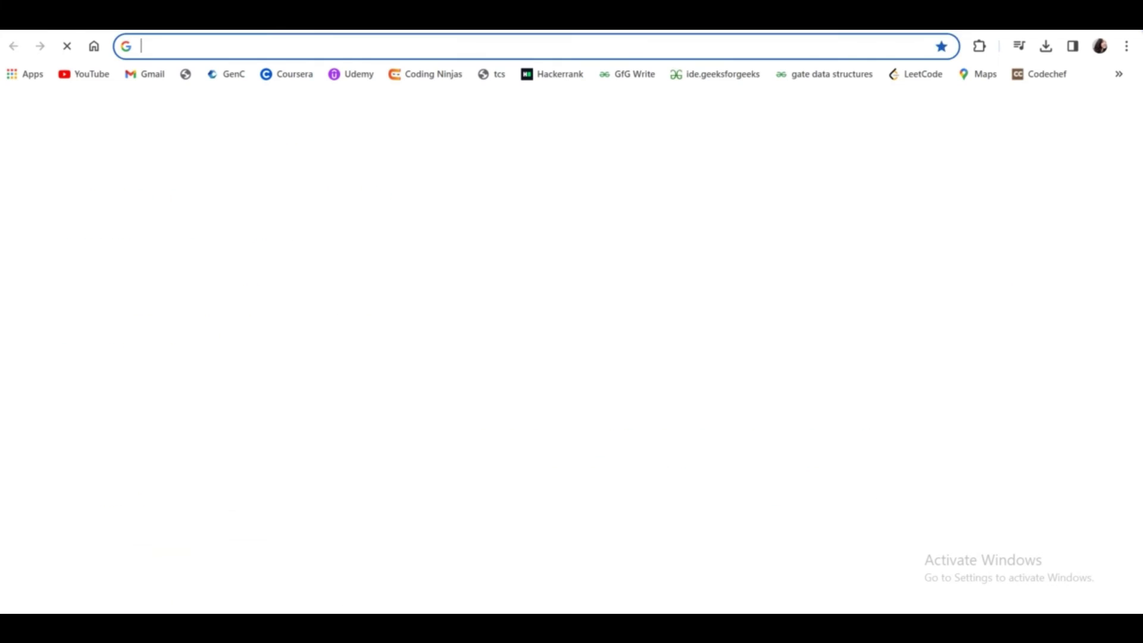
{"action": "left_click", "coordinate": [878, 53]}
{"action": "type", "text": "he"}
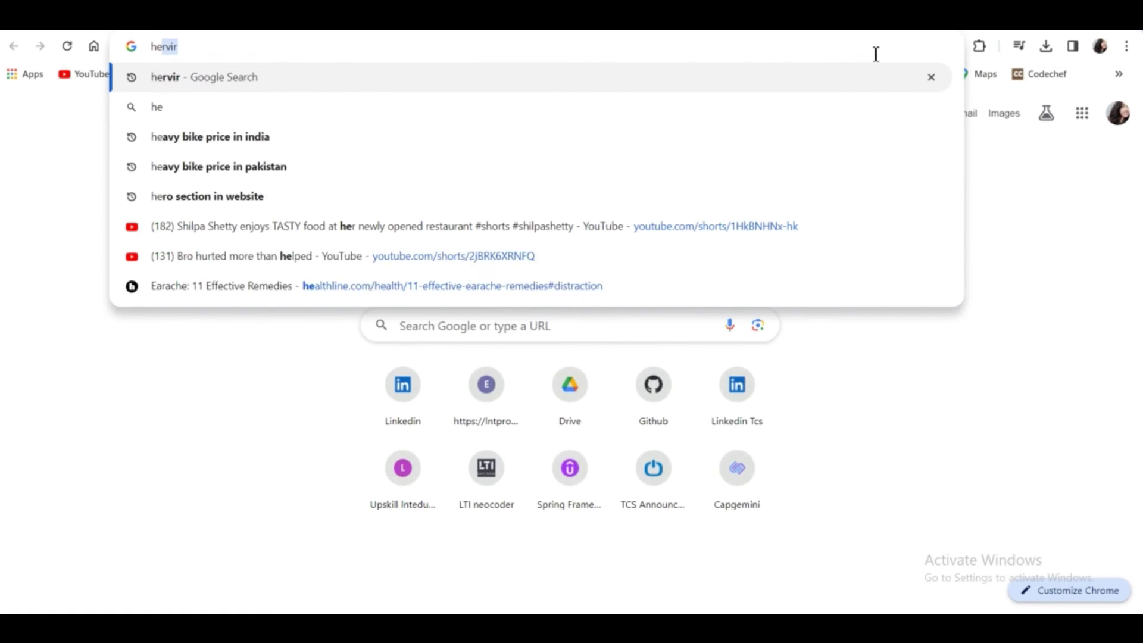
{"action": "type", "text": "llo world java"}
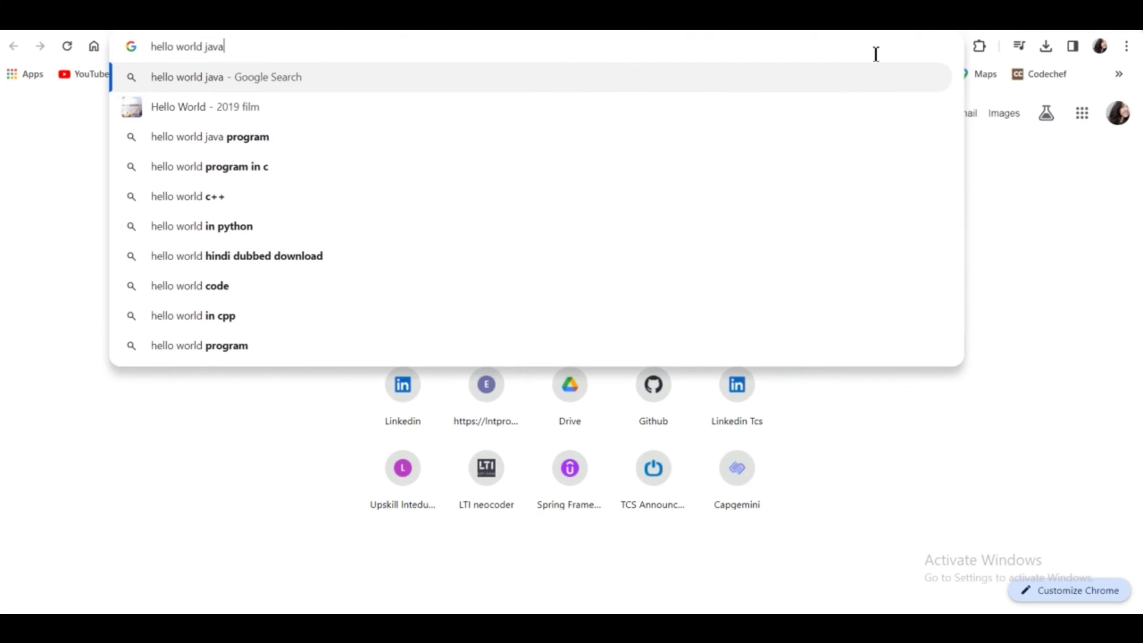
{"action": "key", "text": "Return"}
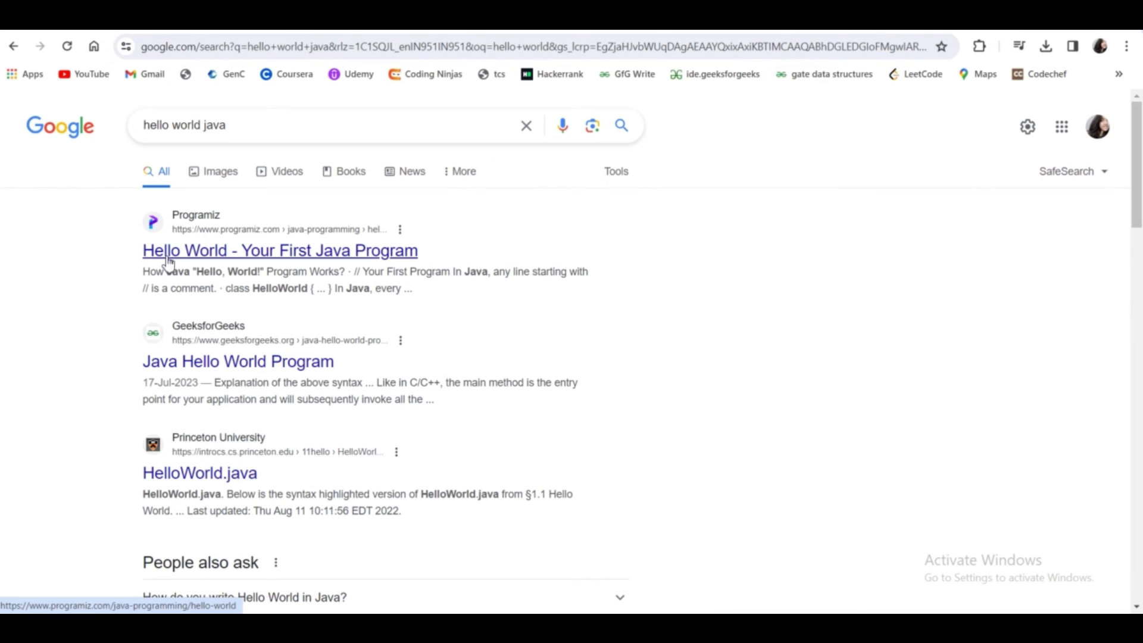
- Open the Programiz Hello World page and select its Java program code
{"action": "left_click", "coordinate": [168, 259]}
{"action": "scroll", "coordinate": [587, 436], "scroll_direction": "down", "scroll_amount": 3}
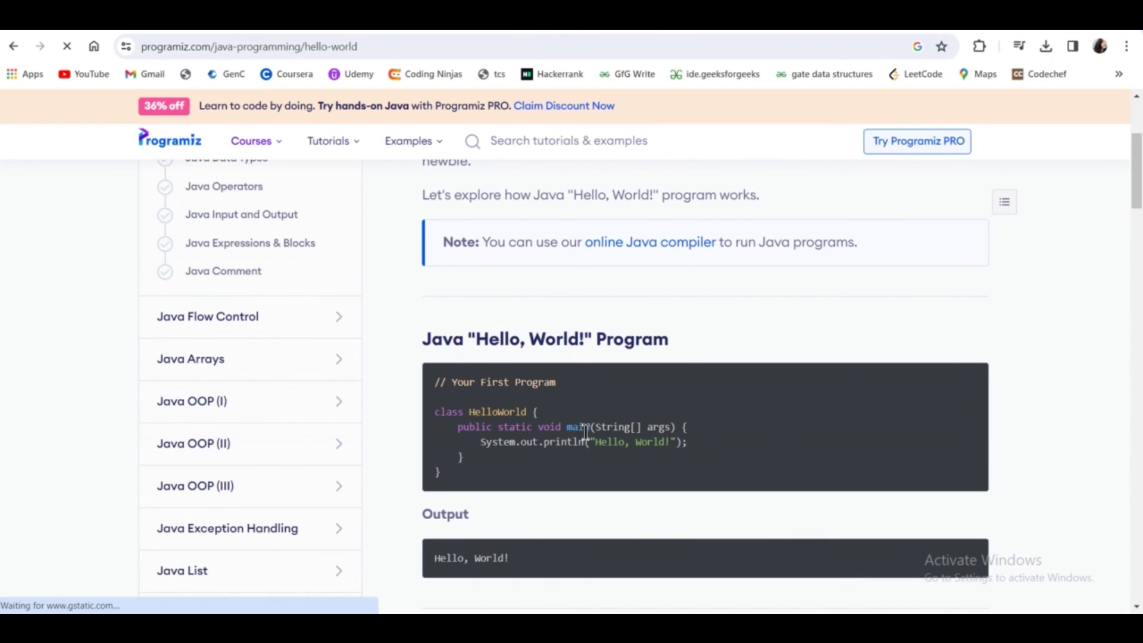
{"action": "left_click_drag", "start_coordinate": [431, 413], "coordinate": [475, 491]}
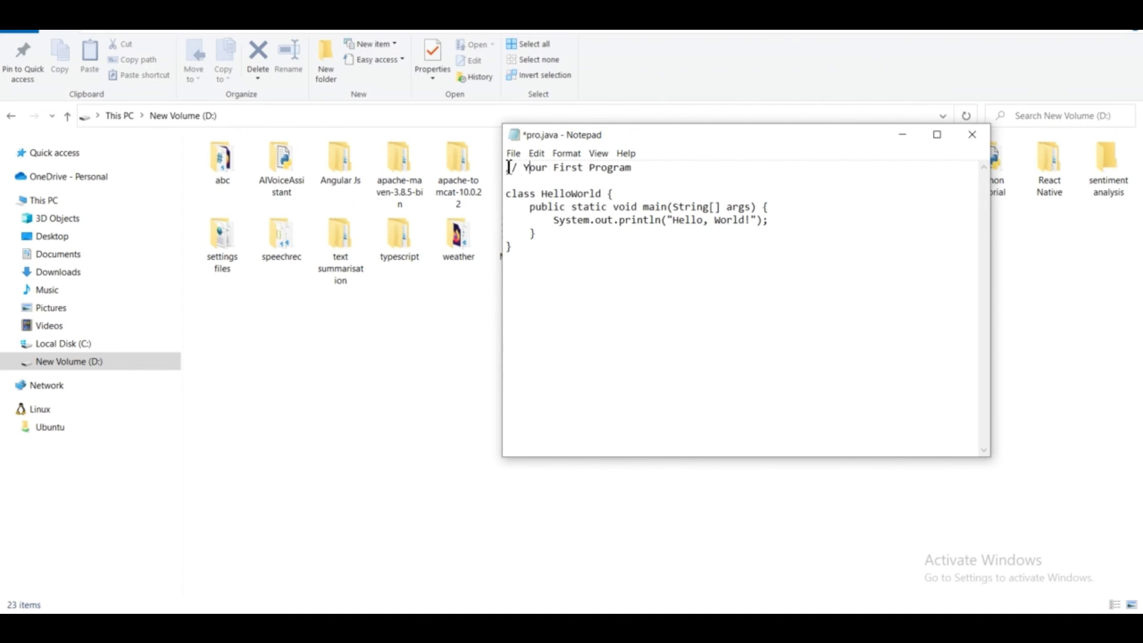
- Delete the '// Your First Program' comment line from pro.java and save the file
{"action": "left_click_drag", "start_coordinate": [508, 167], "coordinate": [661, 174]}
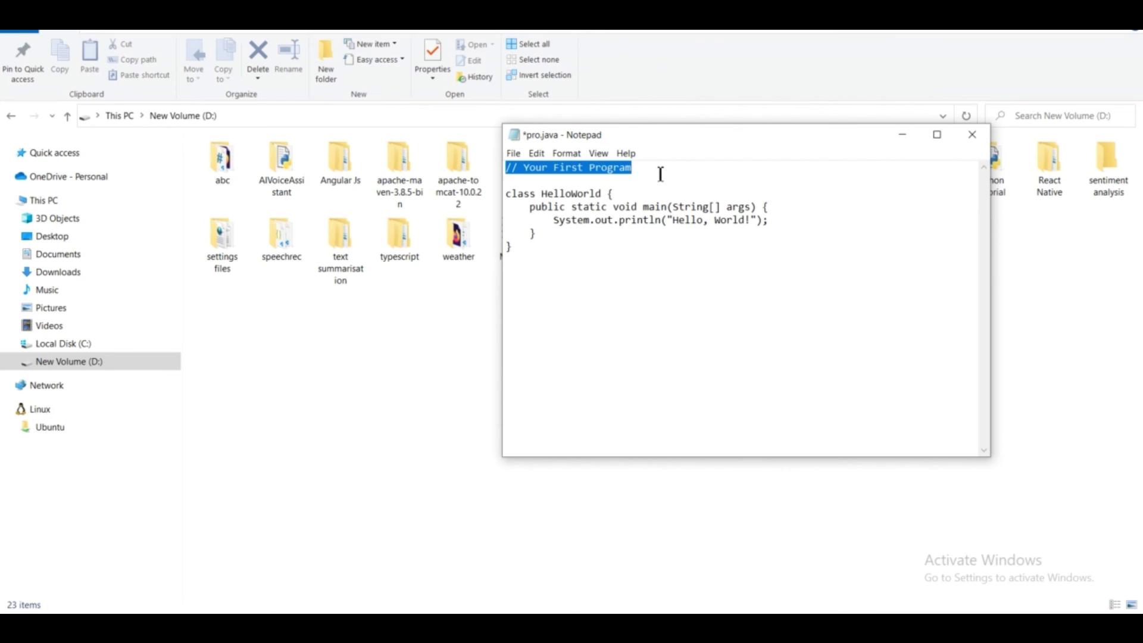
{"action": "key", "text": "BackSpace"}
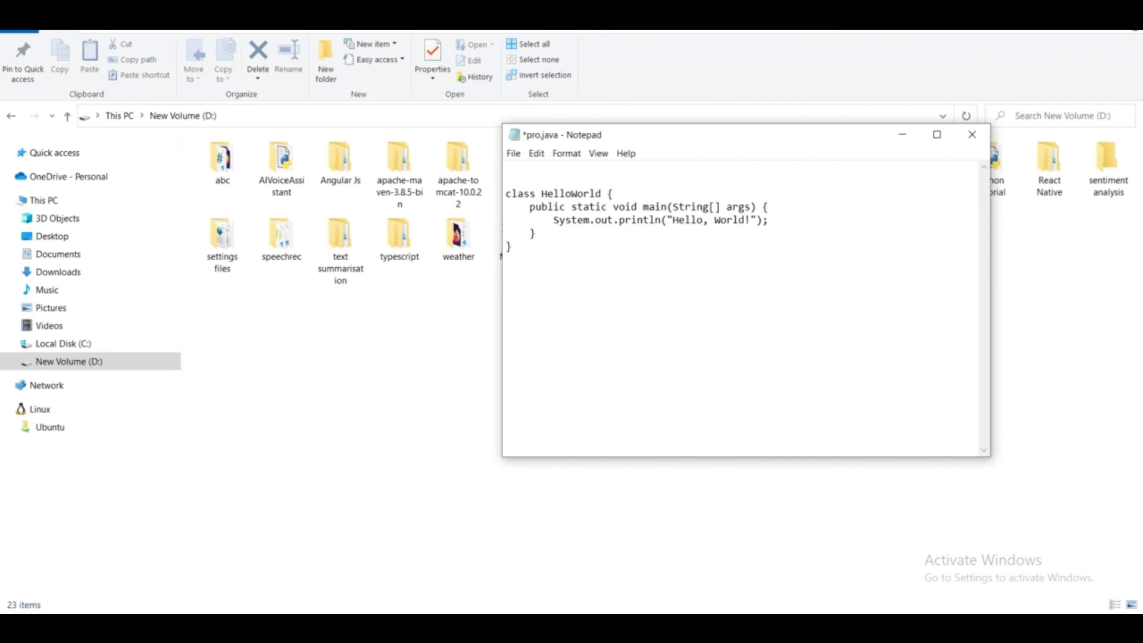
{"action": "key", "text": "ctrl+s"}
- Compile pro.java again with javac in the D:\ Command Prompt
{"action": "left_click", "coordinate": [619, 565]}
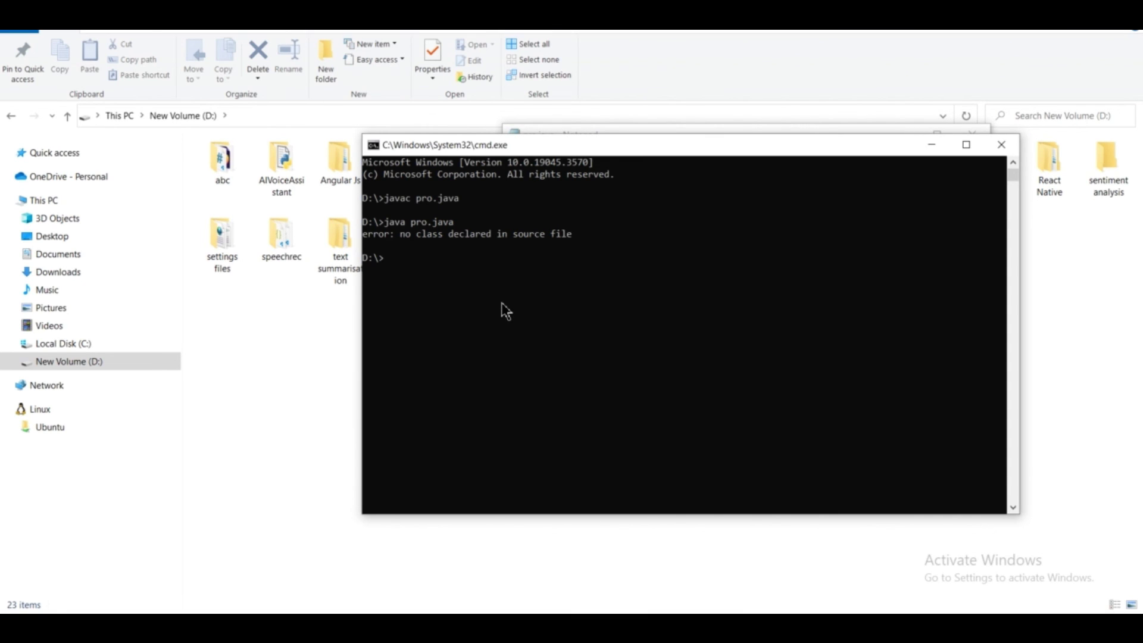
{"action": "key", "text": "Up"}
{"action": "key", "text": "Up"}
{"action": "key", "text": "Return"}
- Run the program with java pro.java, recalled from command history
{"action": "key", "text": "Up"}
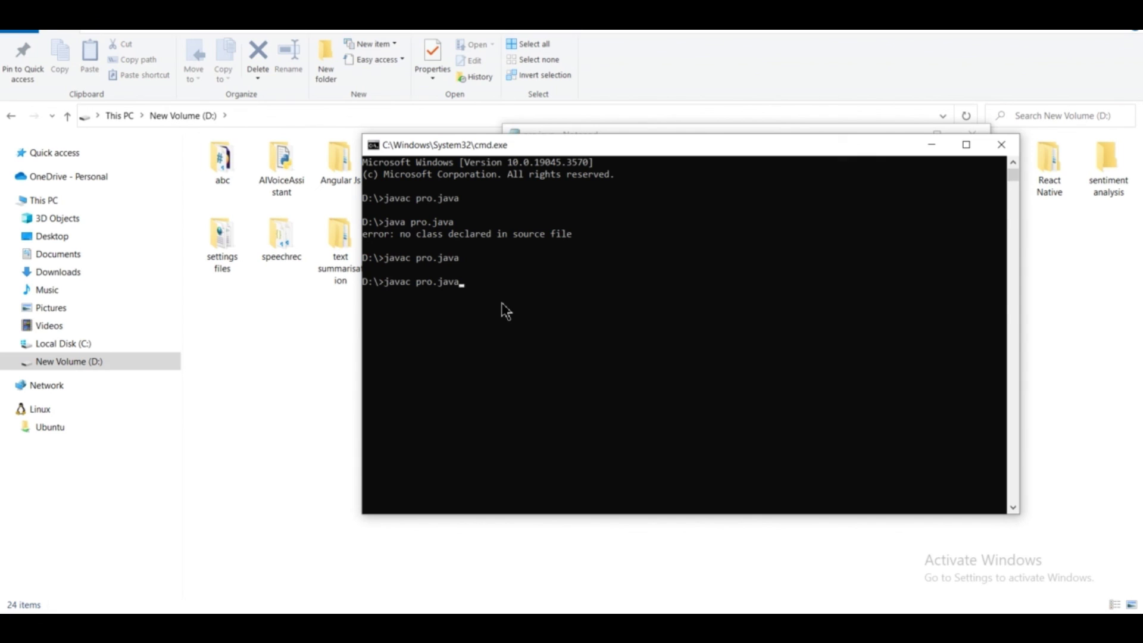
{"action": "key", "text": "Up"}
{"action": "key", "text": "Return"}
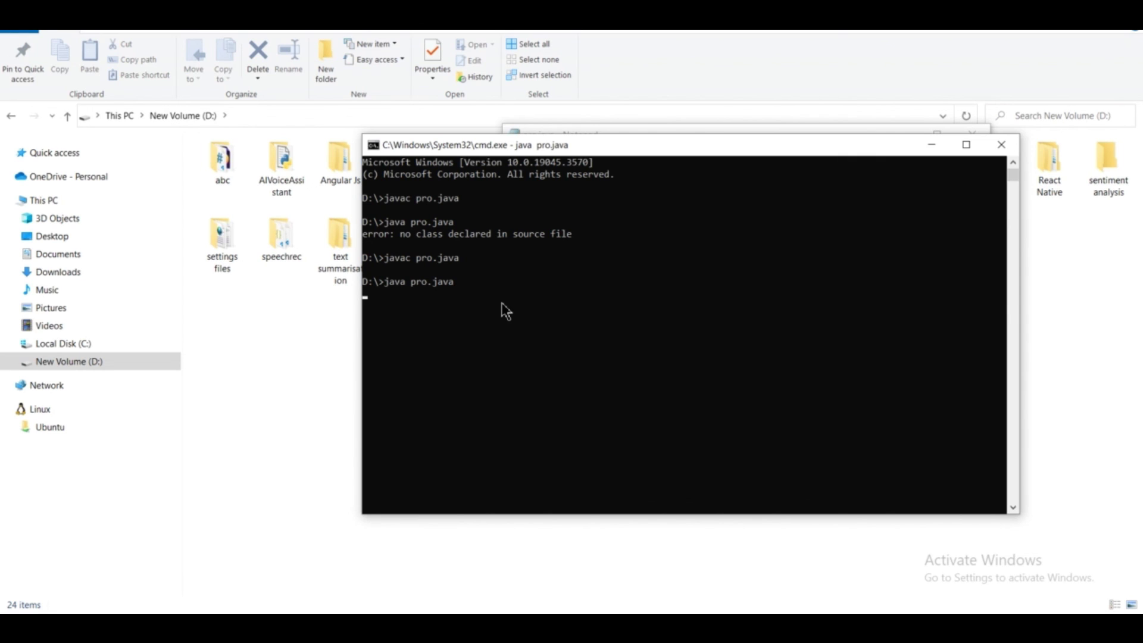